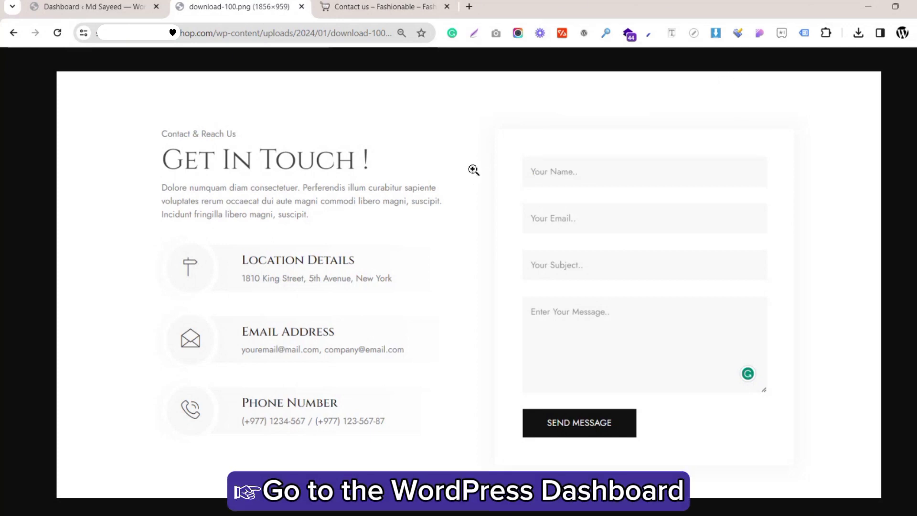
Switch to the WordPress dashboard and open the page for adding a new plugin
left_click(144, 6)
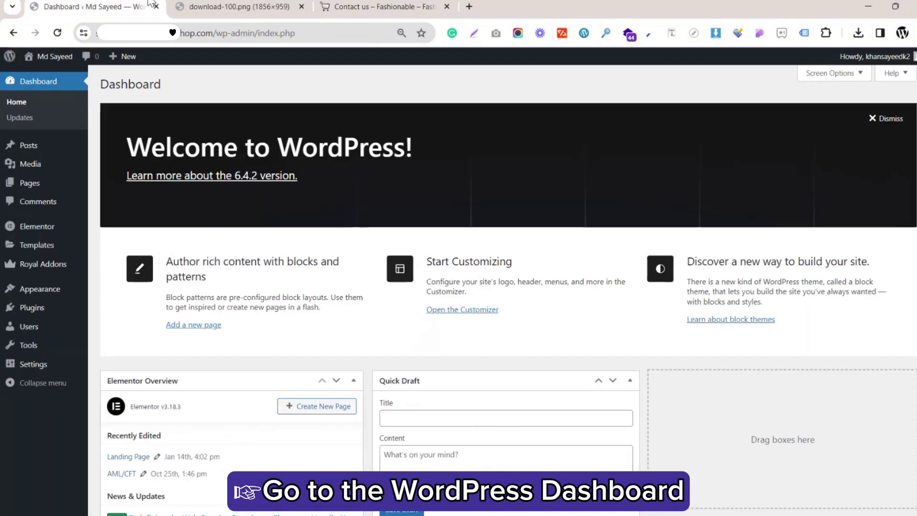
mouse_move(50, 308)
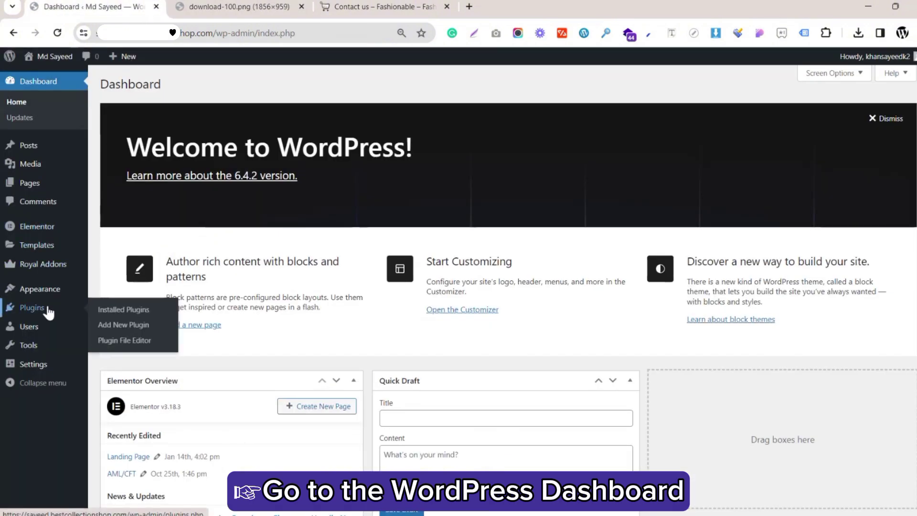
left_click(47, 309)
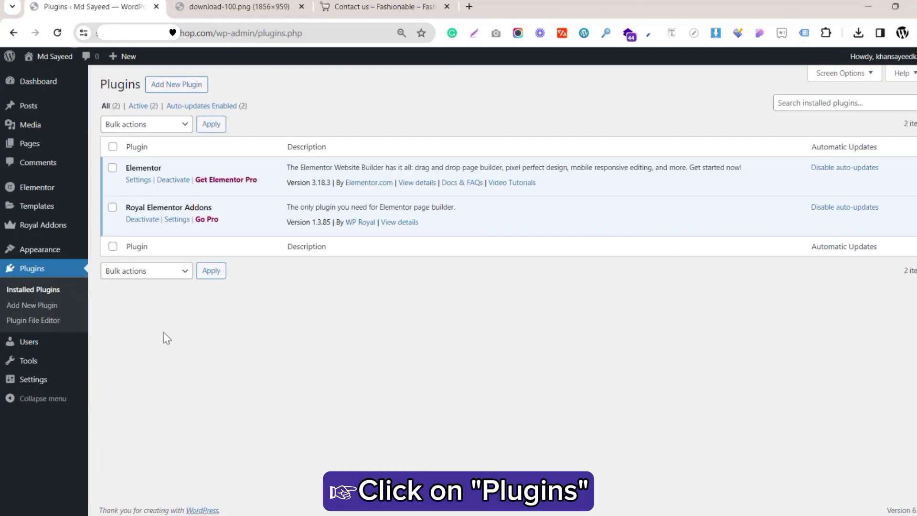
right_click(196, 85)
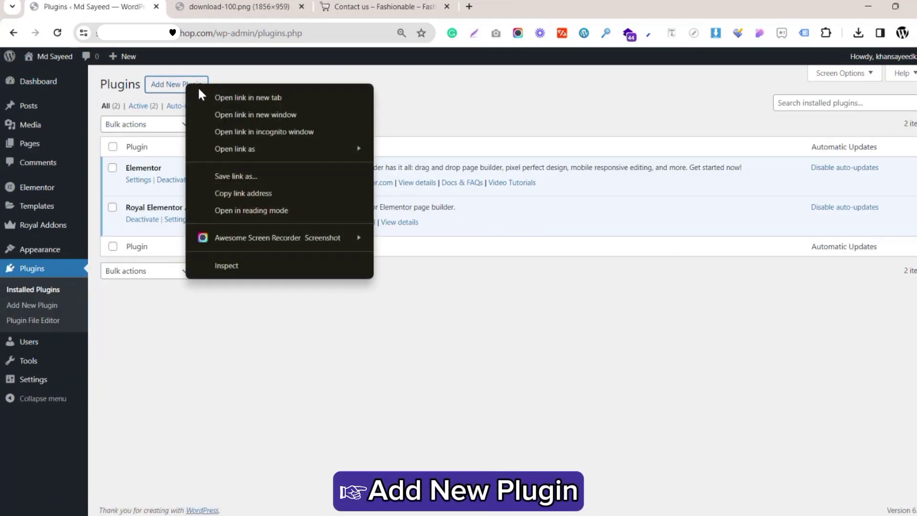
left_click(197, 87)
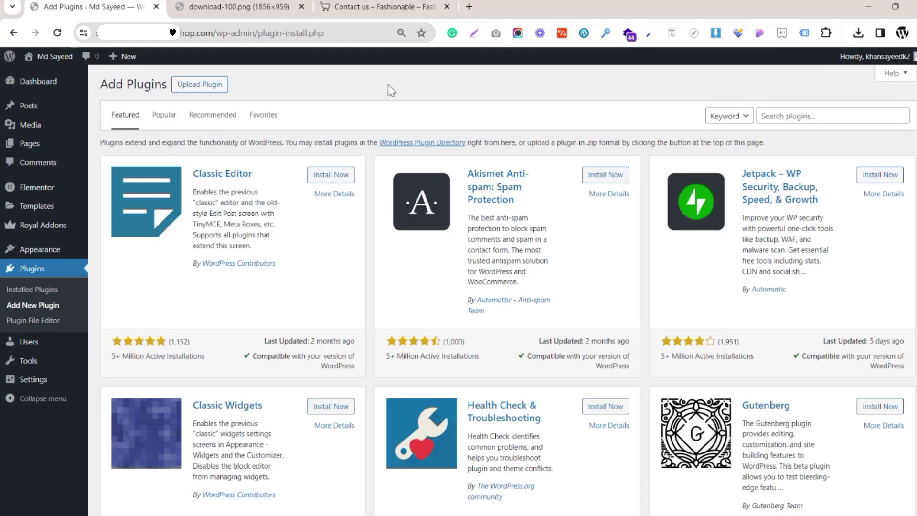
Search the plugin directory for "contact form", and install and activate Contact Form 7
left_click(783, 117)
type("contact f")
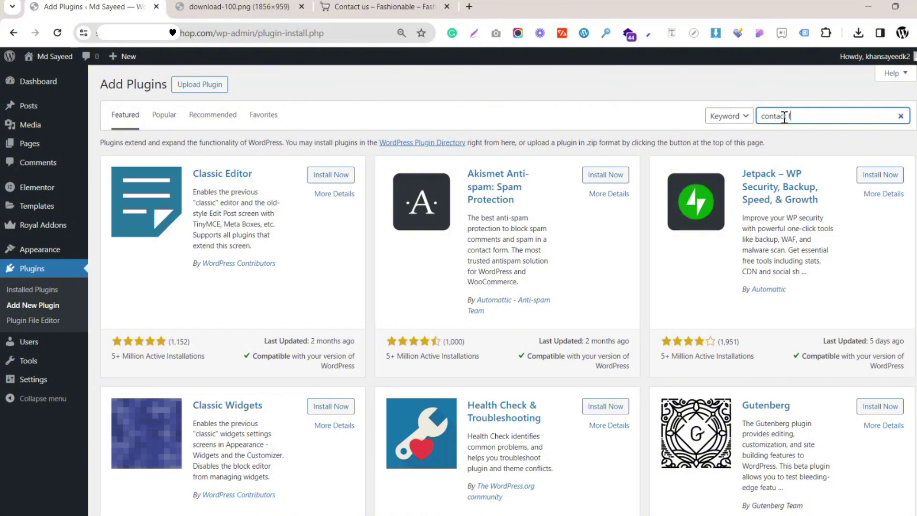
type("orm")
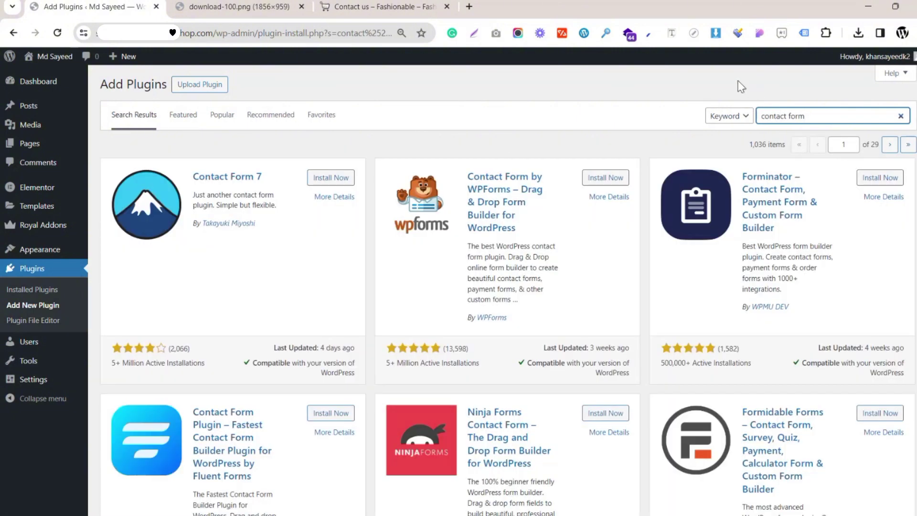
left_click(613, 73)
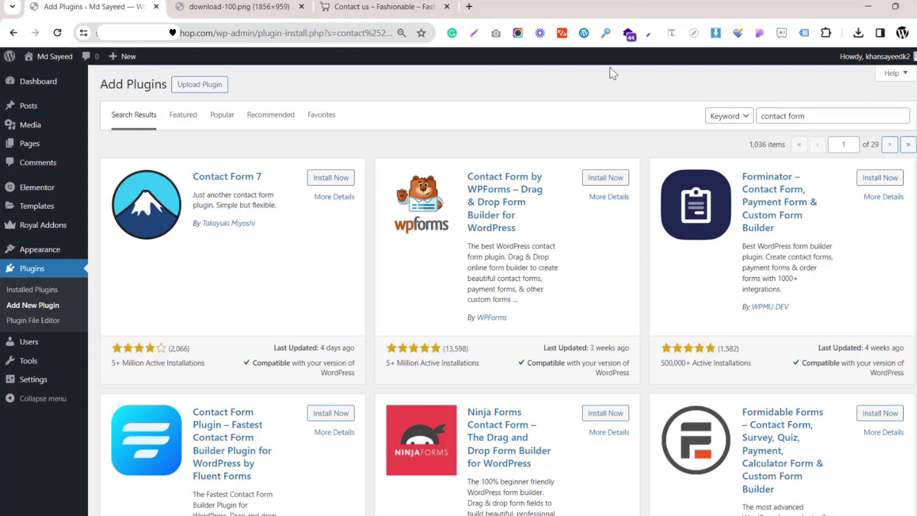
left_click(317, 178)
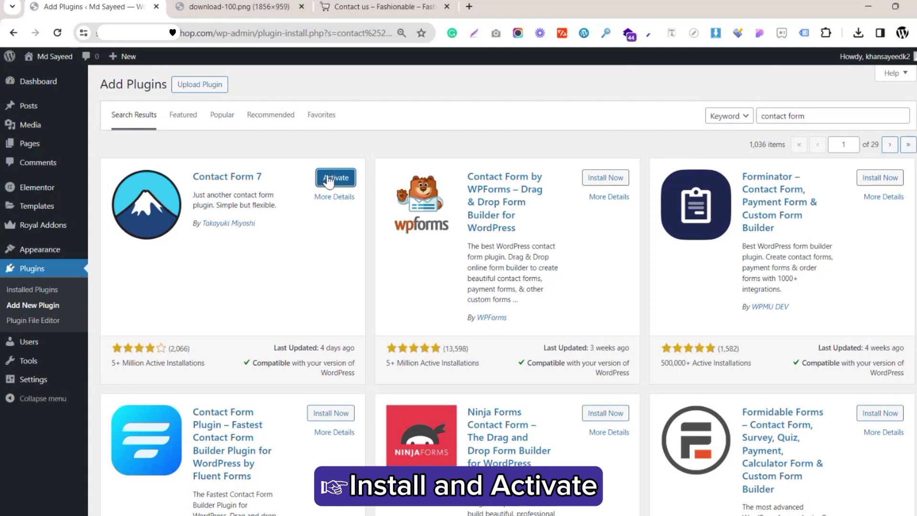
left_click(329, 179)
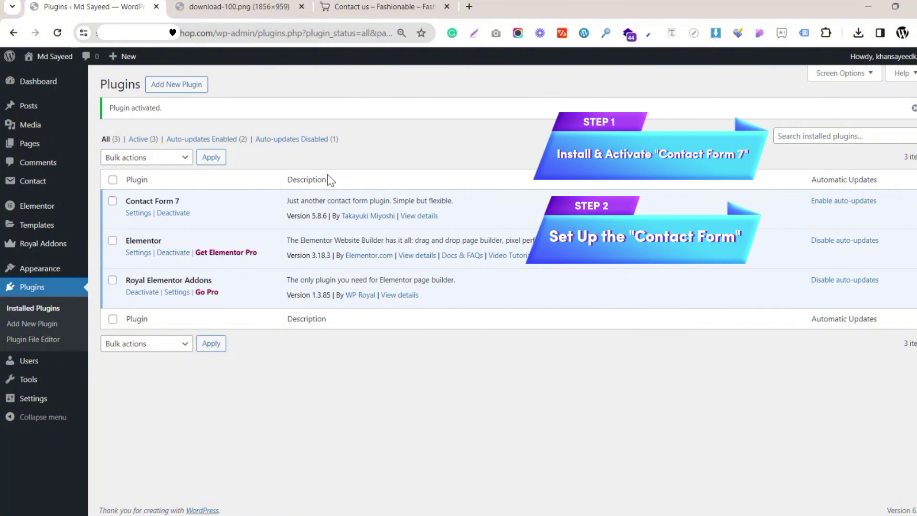
Create a new contact form in a separate browser tab and title it "Form 1"
mouse_move(41, 182)
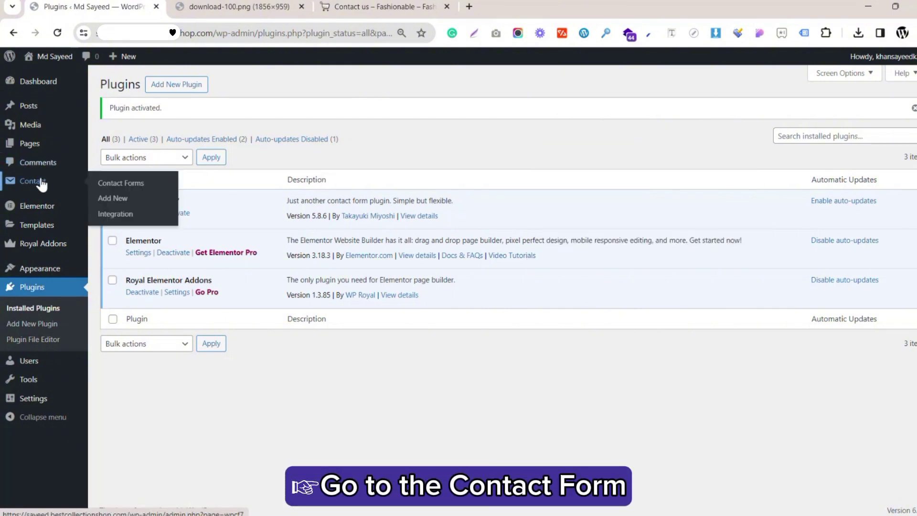
left_click(54, 183)
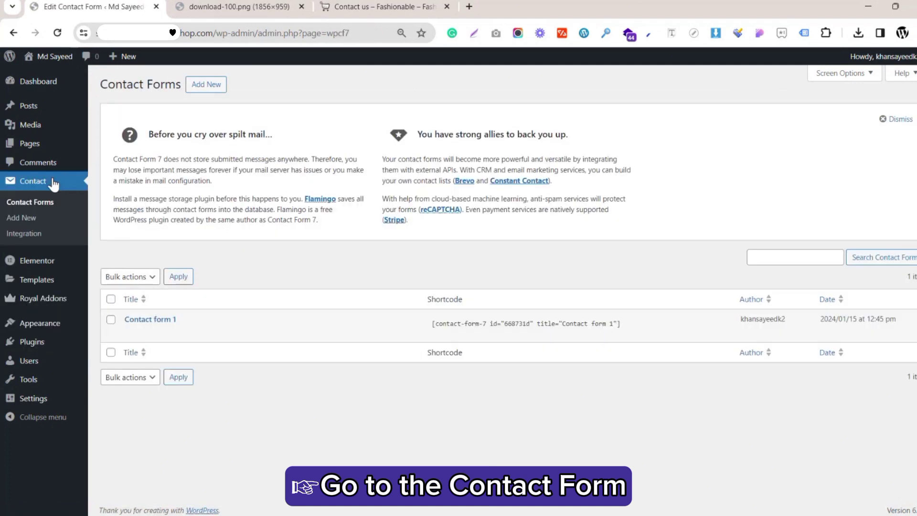
right_click(207, 85)
left_click(270, 98)
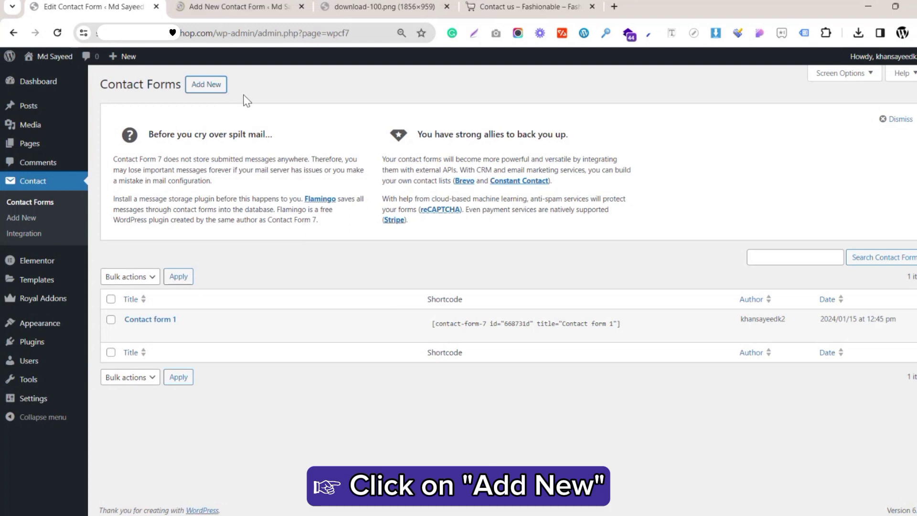
left_click(238, 5)
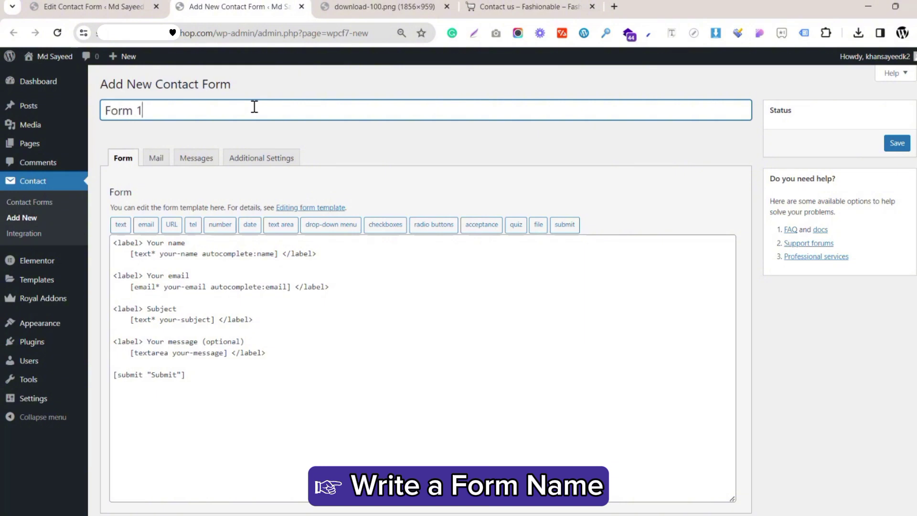
left_click(273, 82)
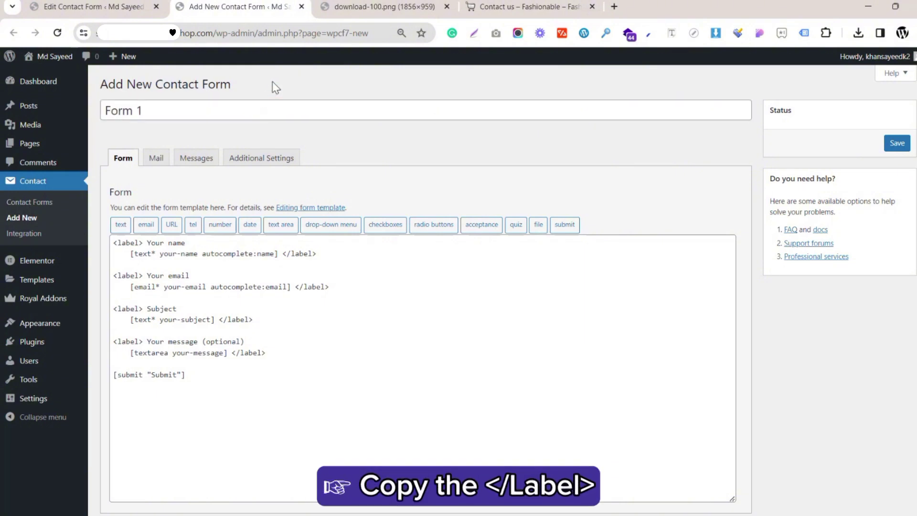
Copy the first <label> tag from the default form template and delete all the template text
left_click(147, 242)
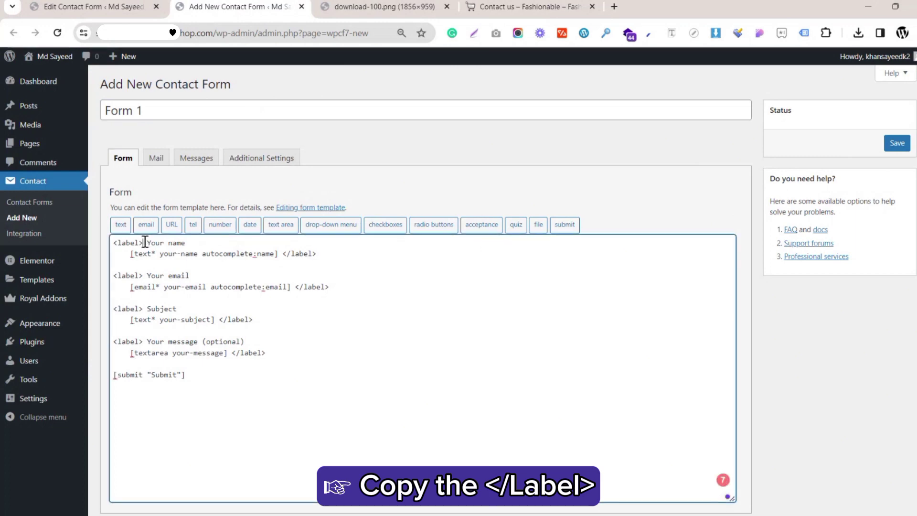
left_click_drag(143, 242, 114, 242)
right_click(125, 237)
left_click(167, 295)
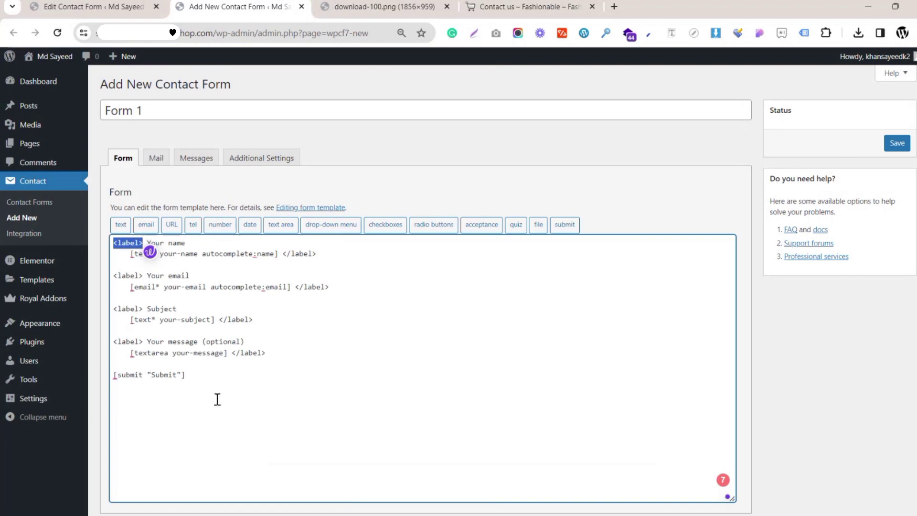
left_click_drag(217, 399, 109, 252)
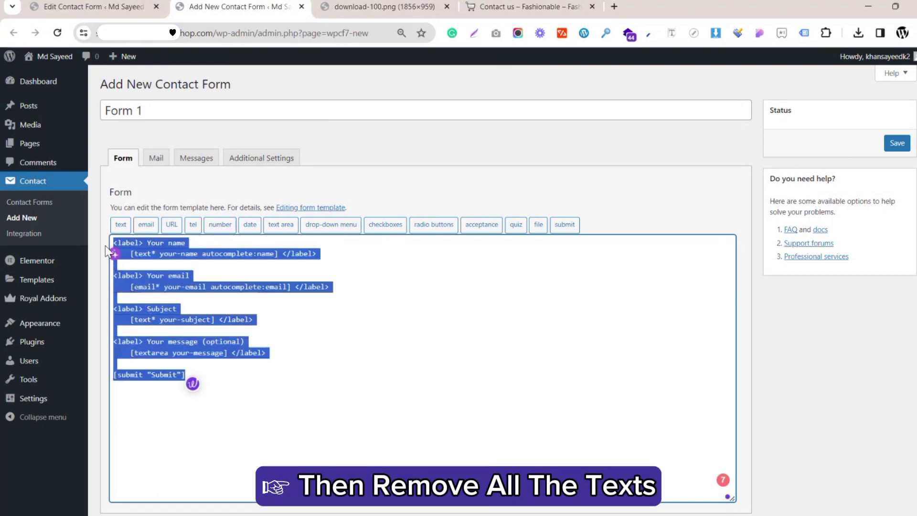
key("BackSpace")
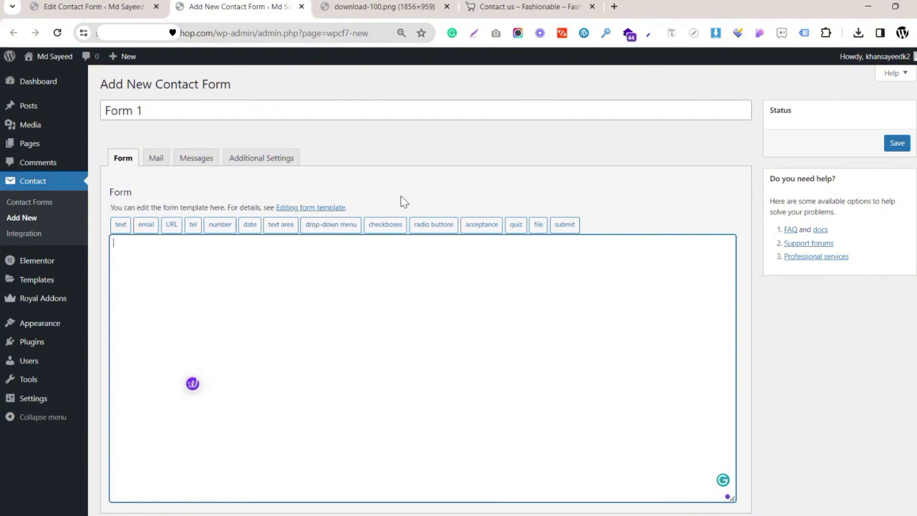
Check the name field in the reference design image and paste the copied <label> tag into the empty form template
key("ctrl+Tab")
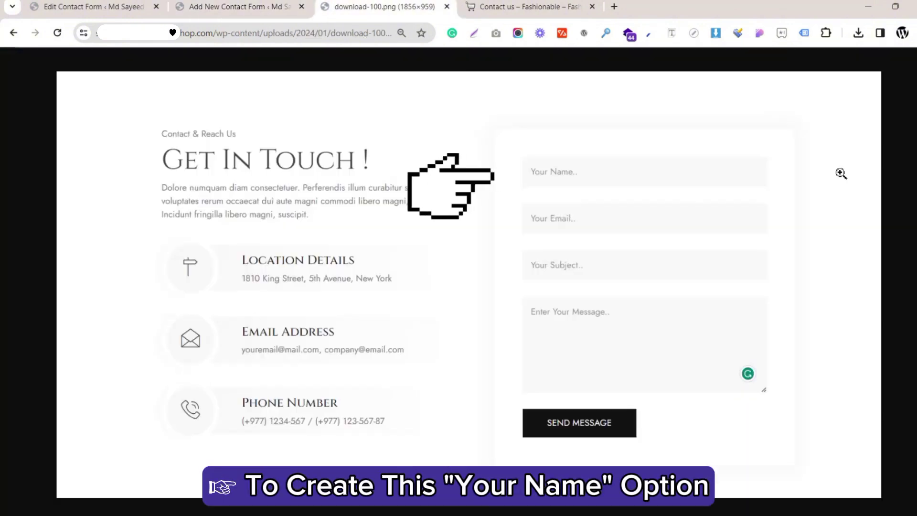
left_click(225, 4)
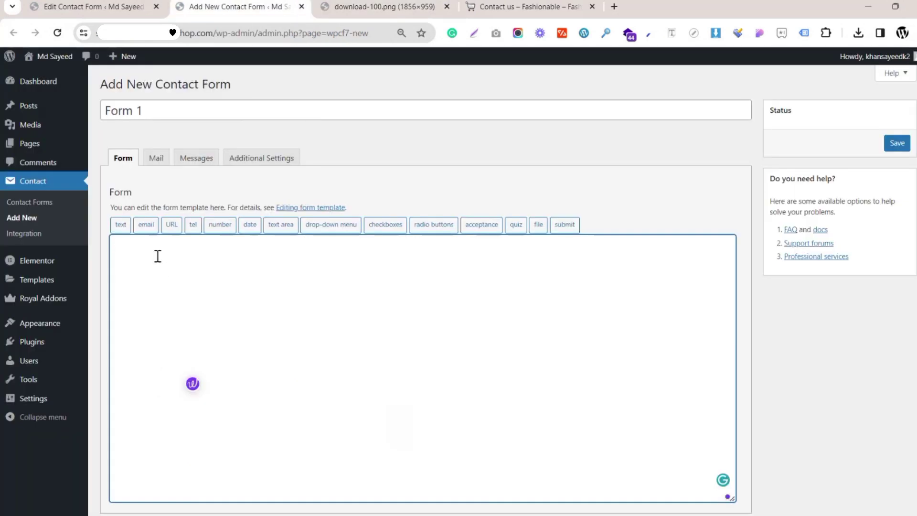
right_click(128, 248)
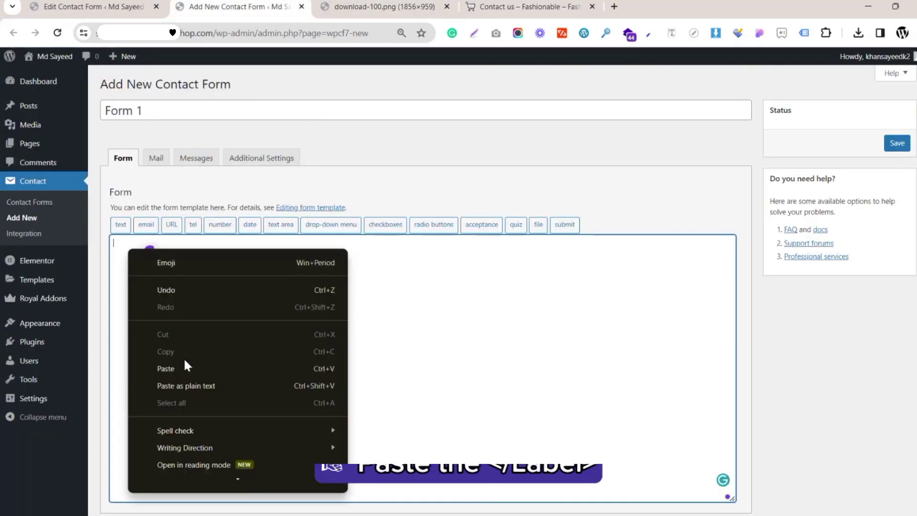
left_click(184, 369)
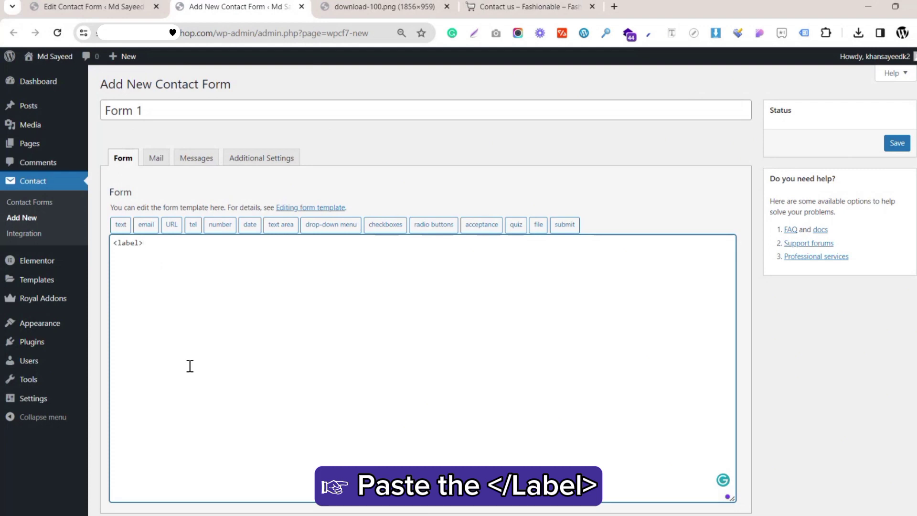
Insert a text form-tag named "yourname" after the label, with "Your Name" as the field's placeholder
left_click(122, 225)
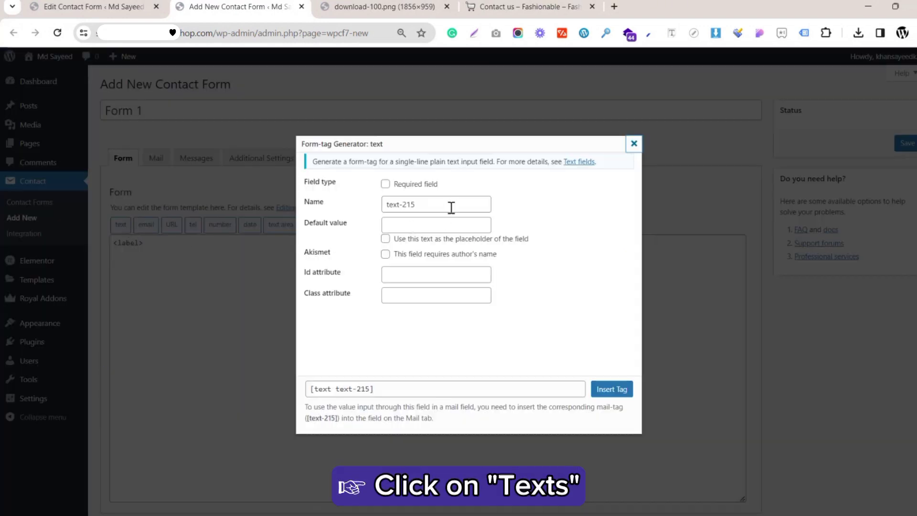
left_click_drag(450, 207, 307, 210)
type("yo")
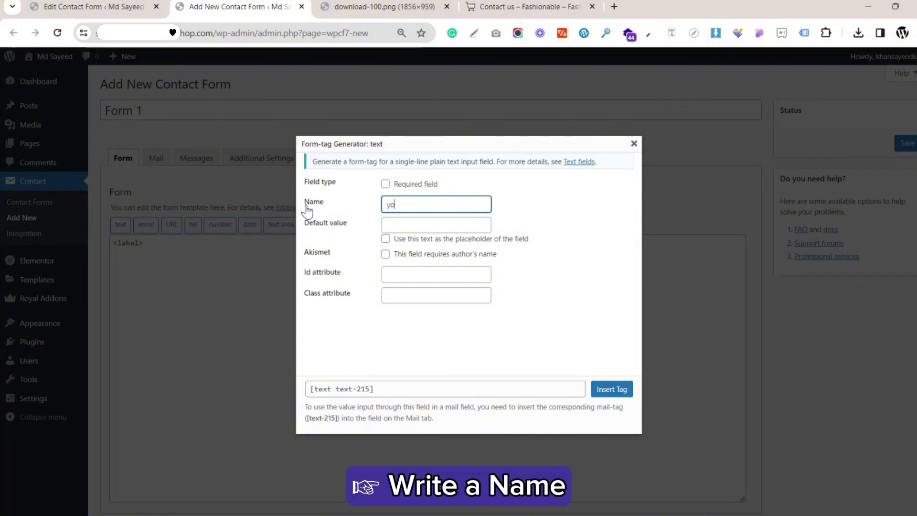
type("urname")
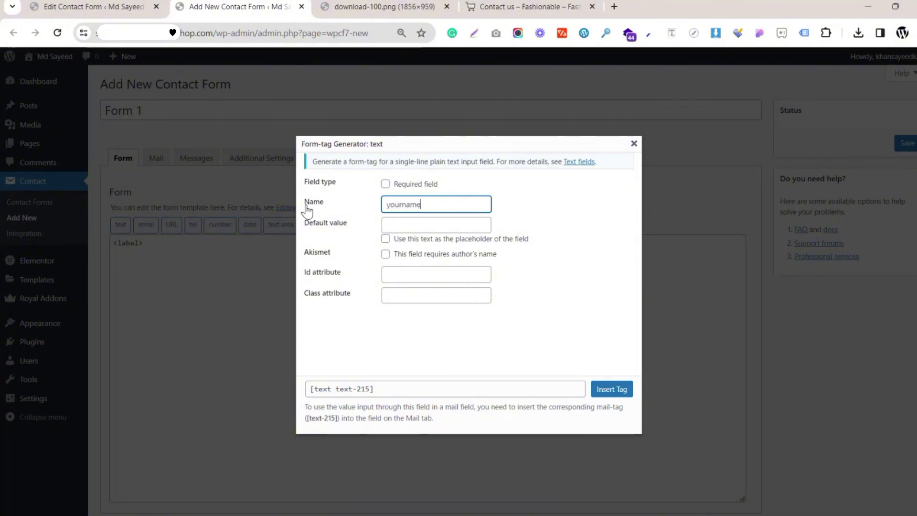
left_click(409, 225)
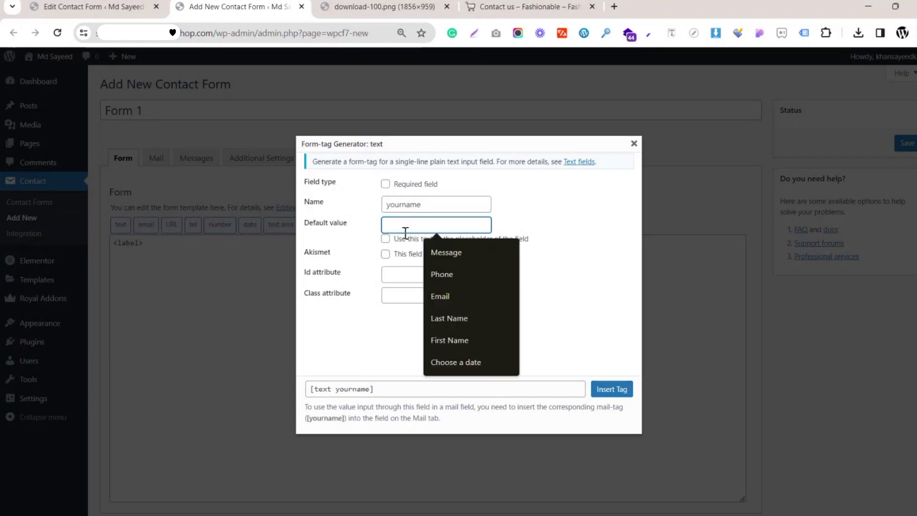
type("Your")
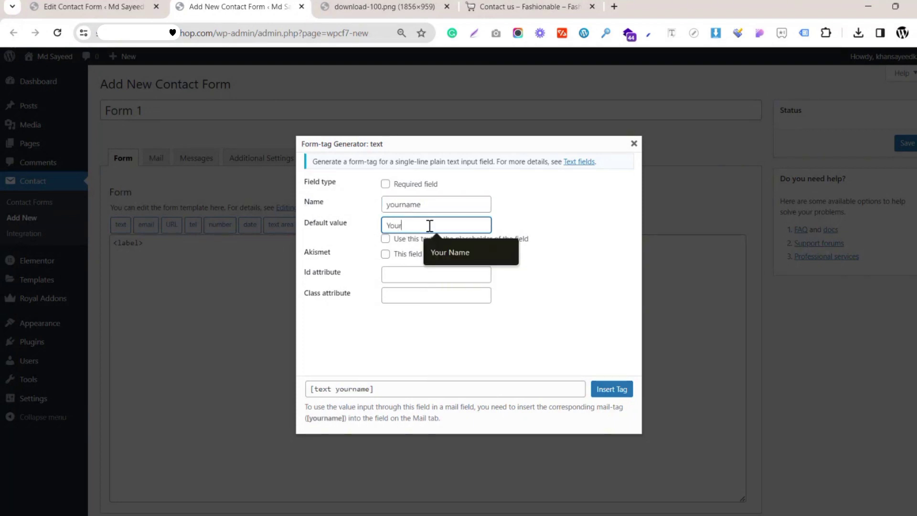
type(" N")
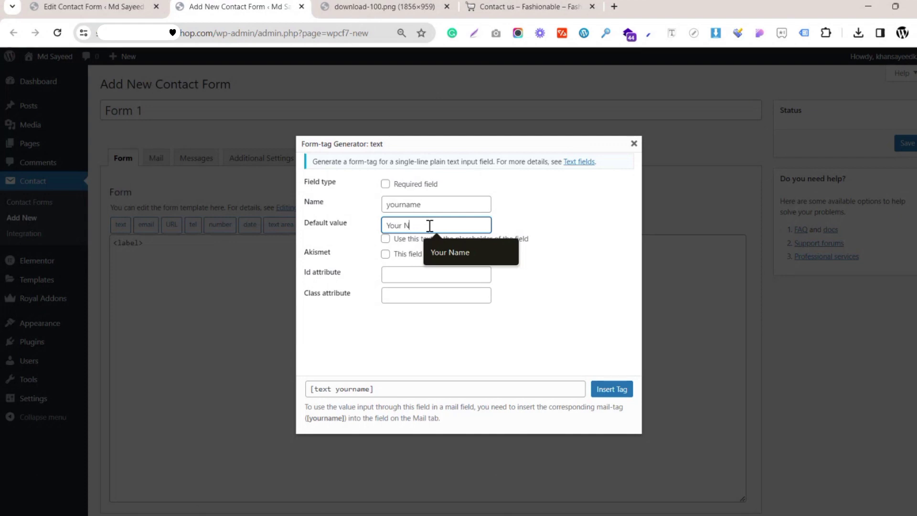
type("ame")
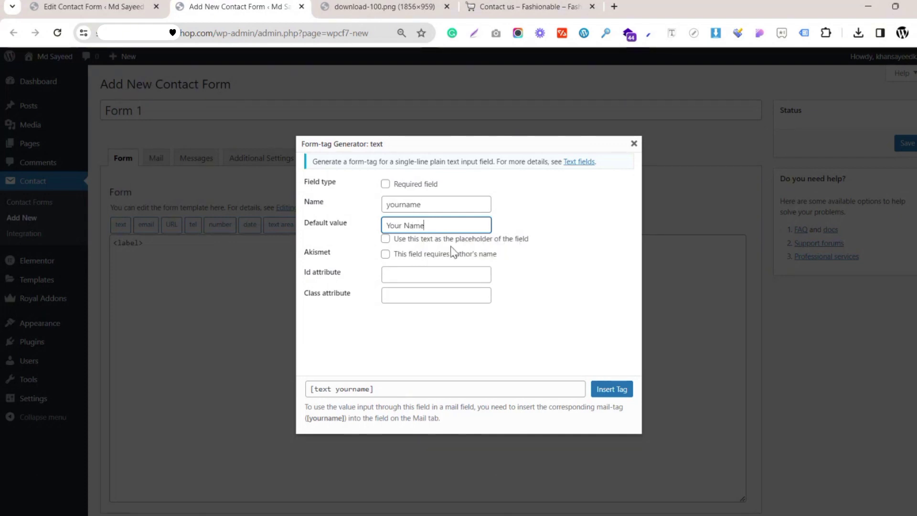
key("Tab")
left_click(385, 239)
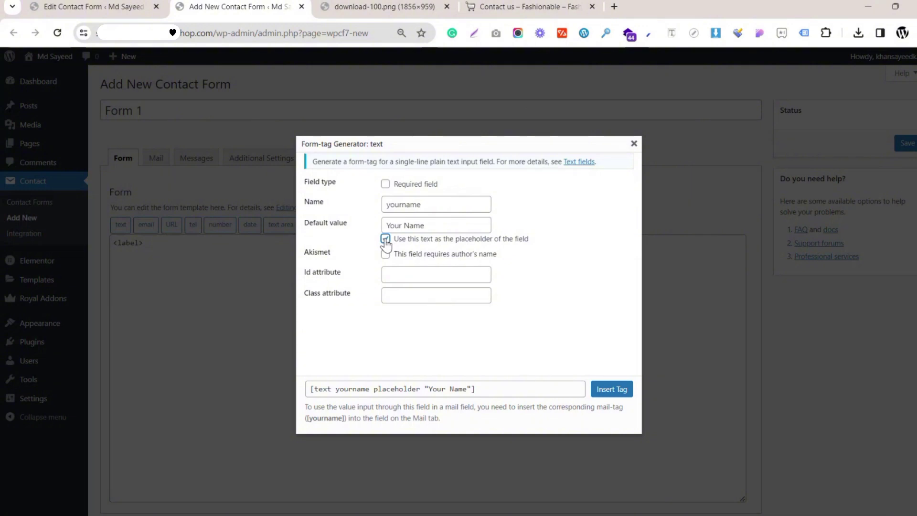
left_click(617, 395)
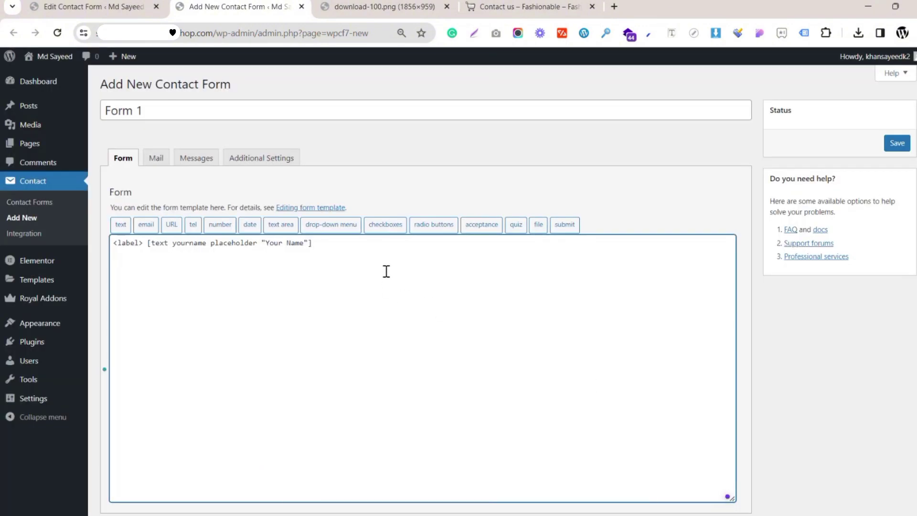
Paste a <label> tag after the yourname tag and another one on a new line below it
right_click(347, 250)
left_click(394, 383)
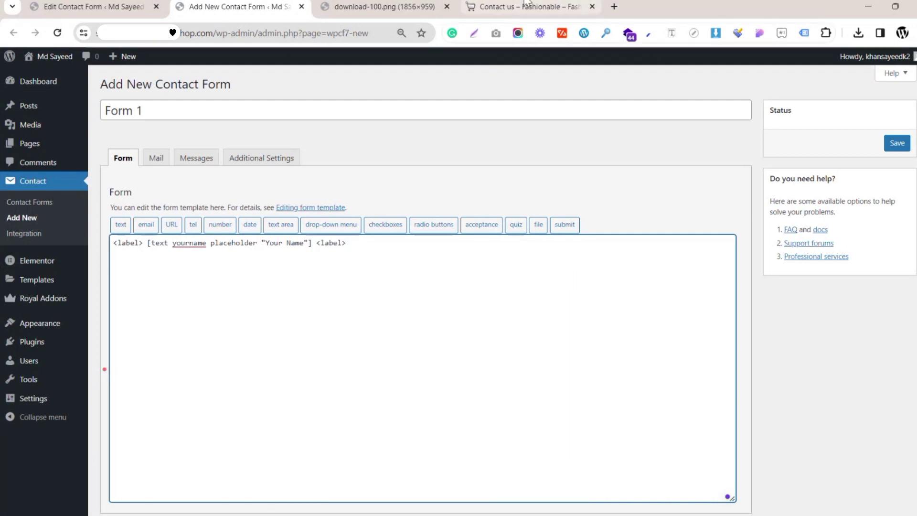
left_click(395, 5)
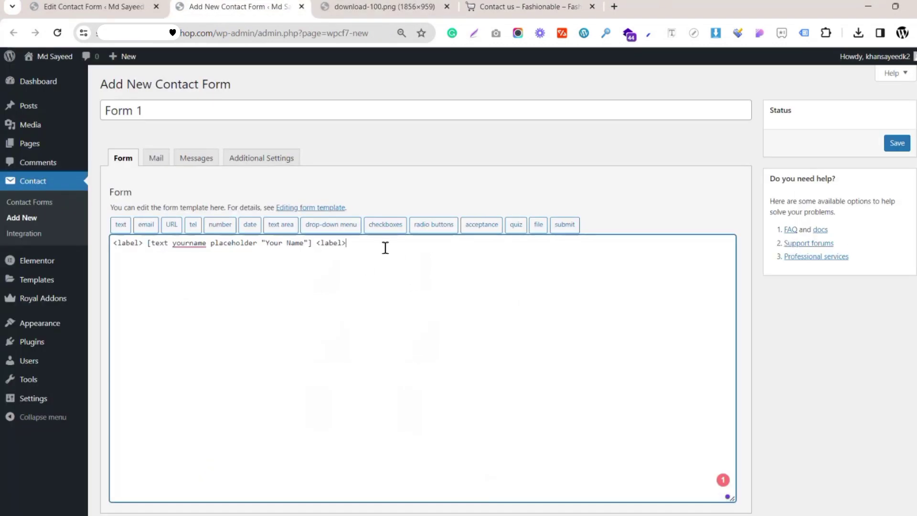
key("ctrl+shift+Left")
key("ctrl+shift+Left")
key("ctrl+shift+Left")
key("ctrl+c")
left_click(364, 241)
key("ctrl+v")
Insert an email form-tag named "youremail" after the second line's label, with "Your Email" as the field's placeholder
left_click(146, 225)
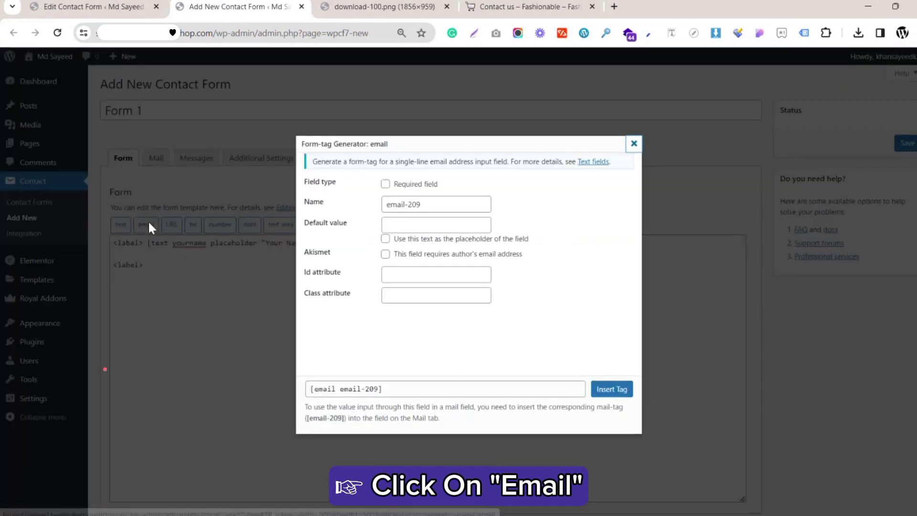
left_click_drag(408, 204, 429, 206)
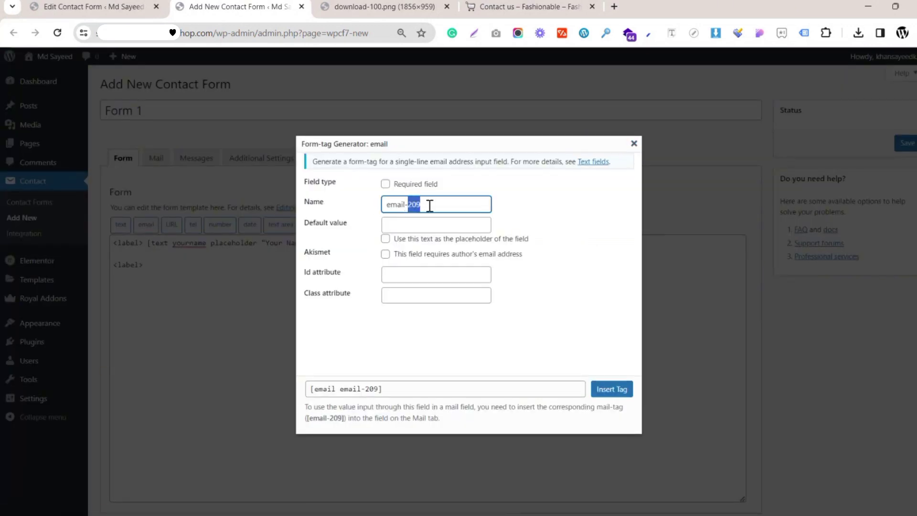
key("BackSpace")
key("BackSpace")
left_click(430, 225)
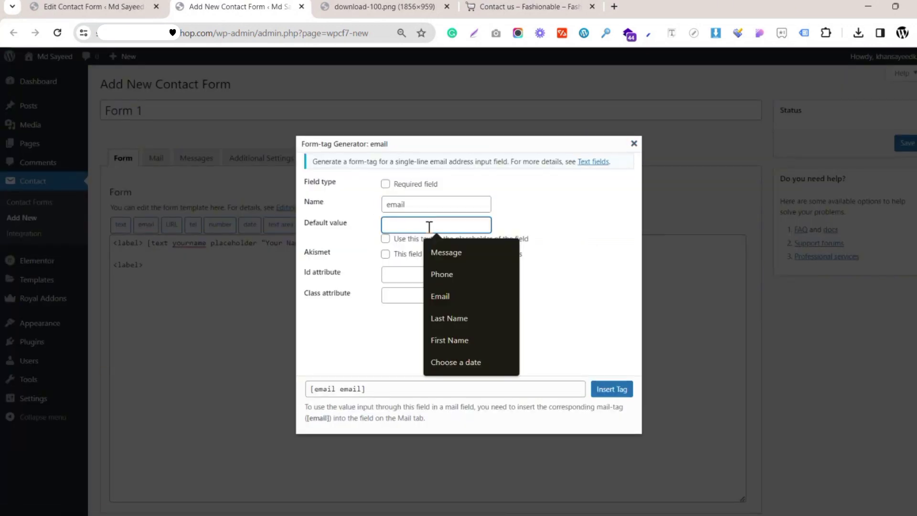
type("Your")
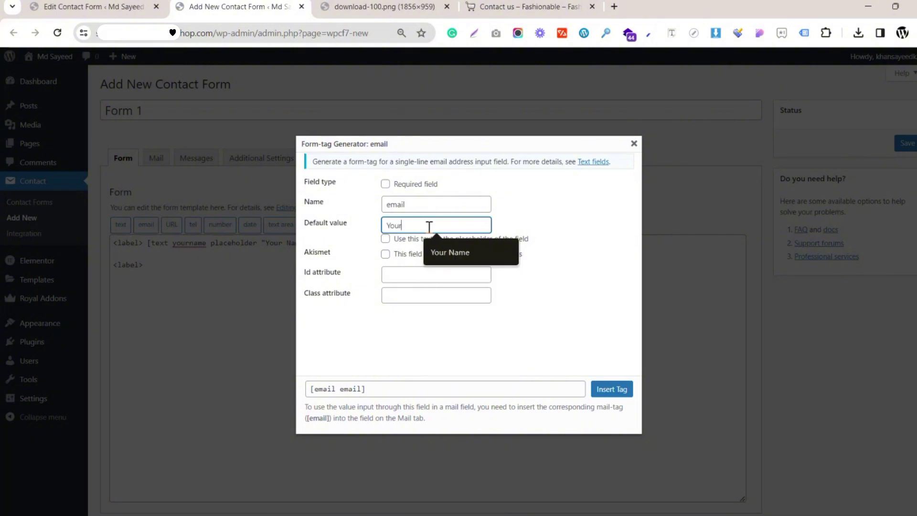
type(" Email")
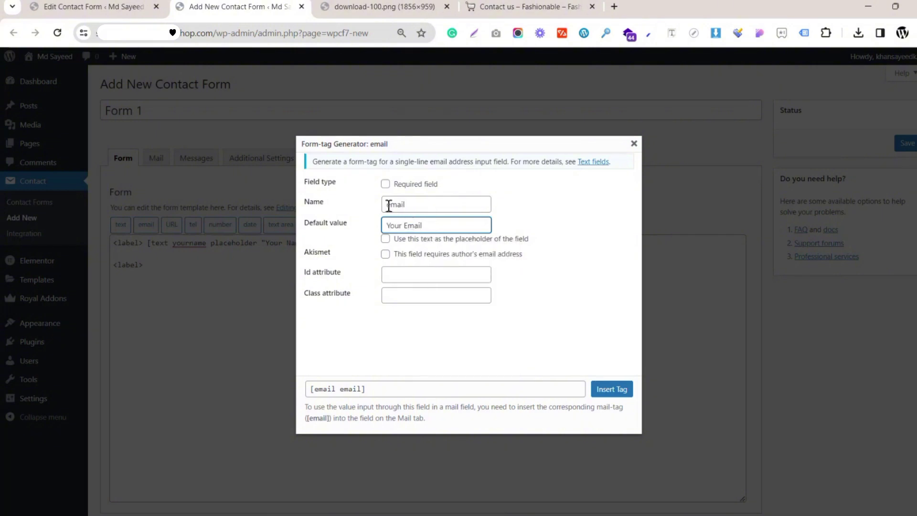
left_click(389, 205)
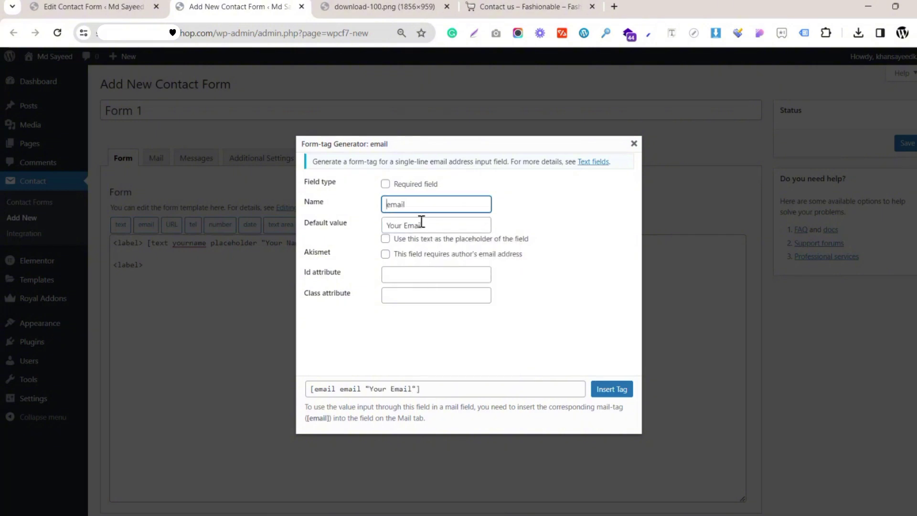
type("your")
left_click(423, 240)
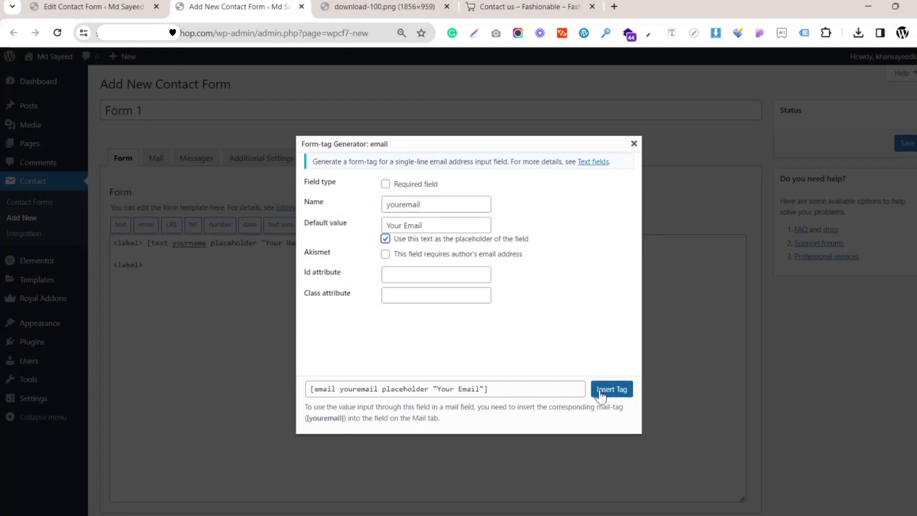
left_click(622, 390)
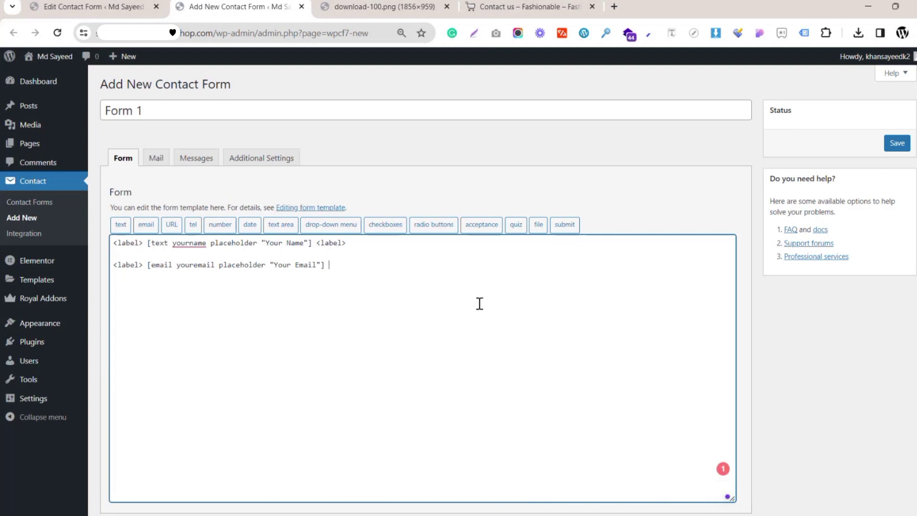
Paste a <label> tag after the youremail tag and, following the reference image's subject field, another on a new line below
right_click(365, 270)
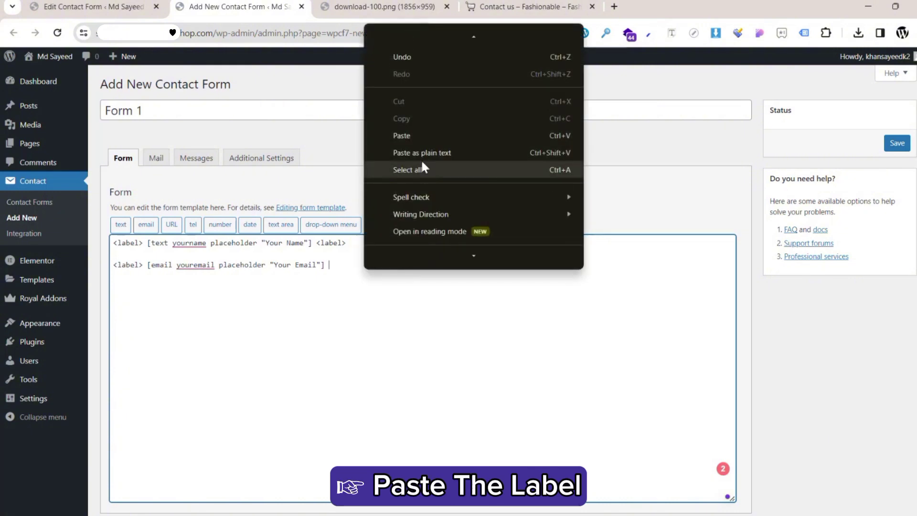
left_click(420, 150)
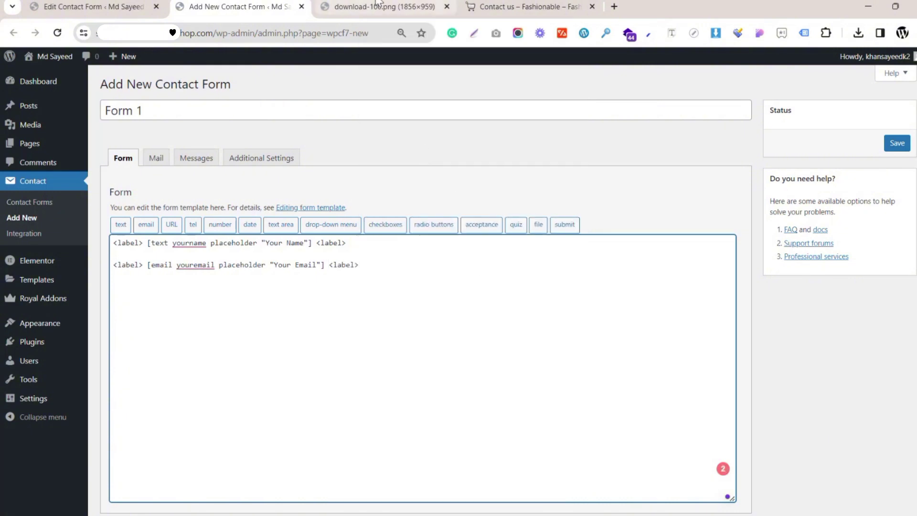
left_click(384, 7)
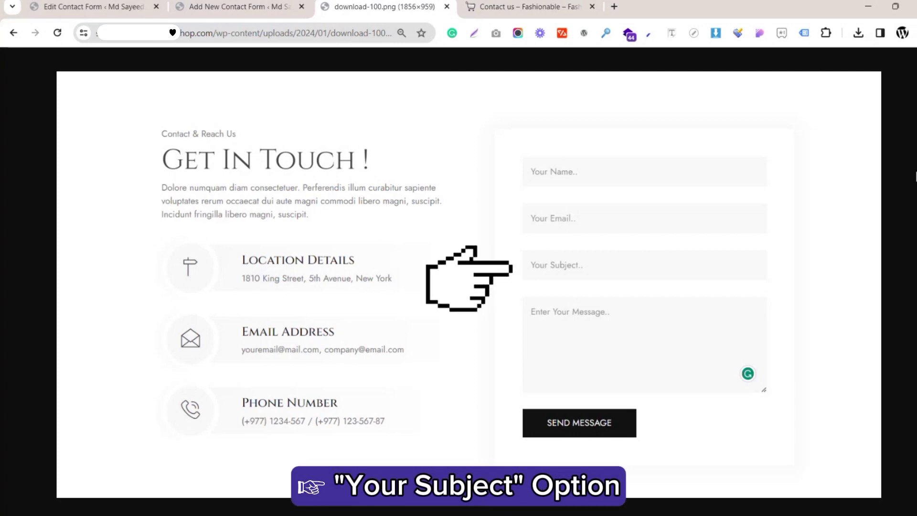
left_click(224, 5)
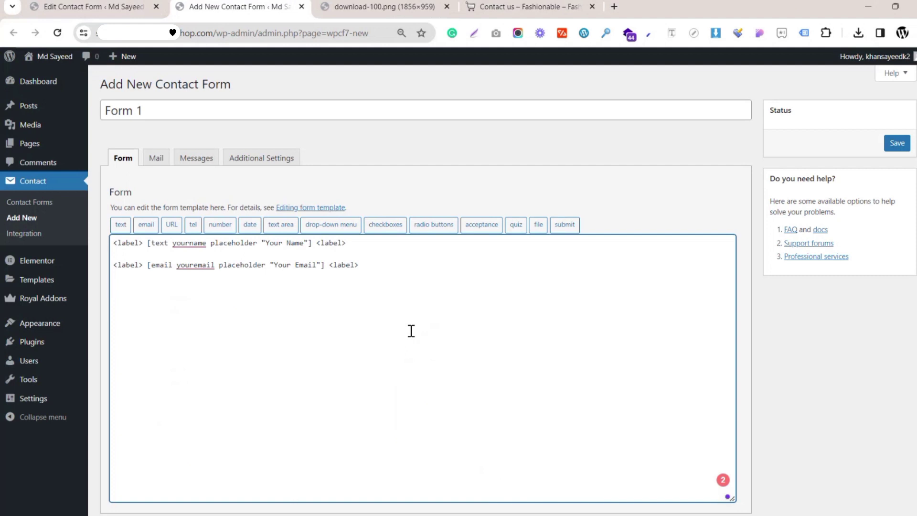
key("ctrl+v")
Start a text form-tag for the subject field and set its name to "yoursubject"
left_click(124, 225)
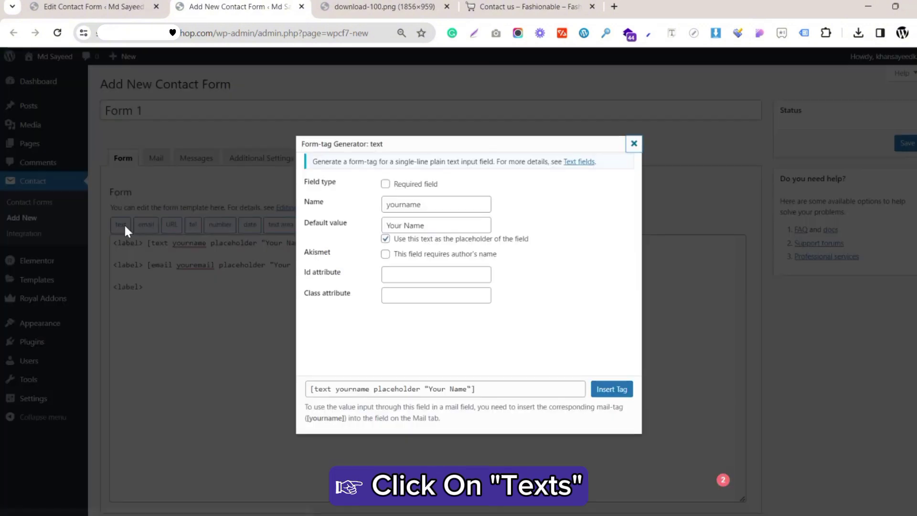
left_click_drag(422, 204, 404, 206)
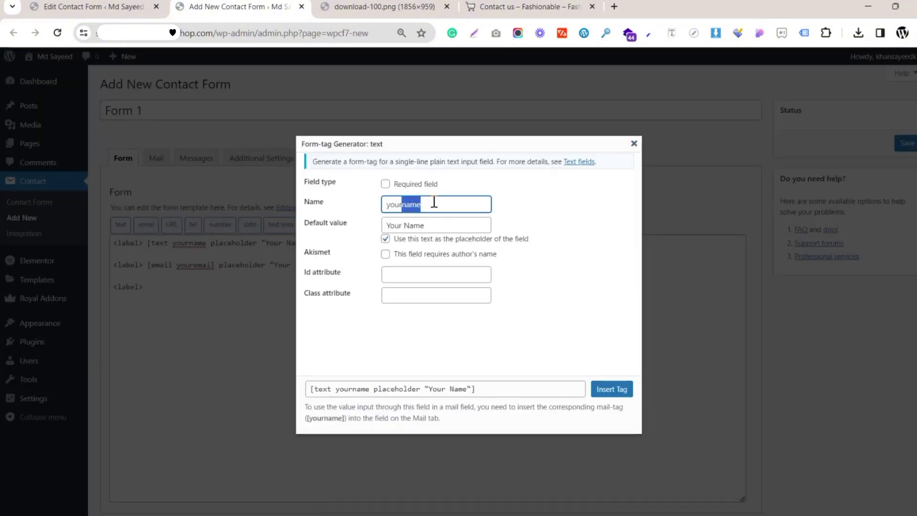
type("subject")
Change the subject tag's placeholder text to "Your Subject" and insert the tag into the form template
mouse_move(437, 227)
left_mouse_down()
mouse_move(408, 226)
mouse_move(409, 205)
mouse_move(429, 207)
mouse_move(407, 225)
mouse_move(429, 225)
left_mouse_up()
right_click(430, 207)
left_click(481, 262)
right_click(458, 241)
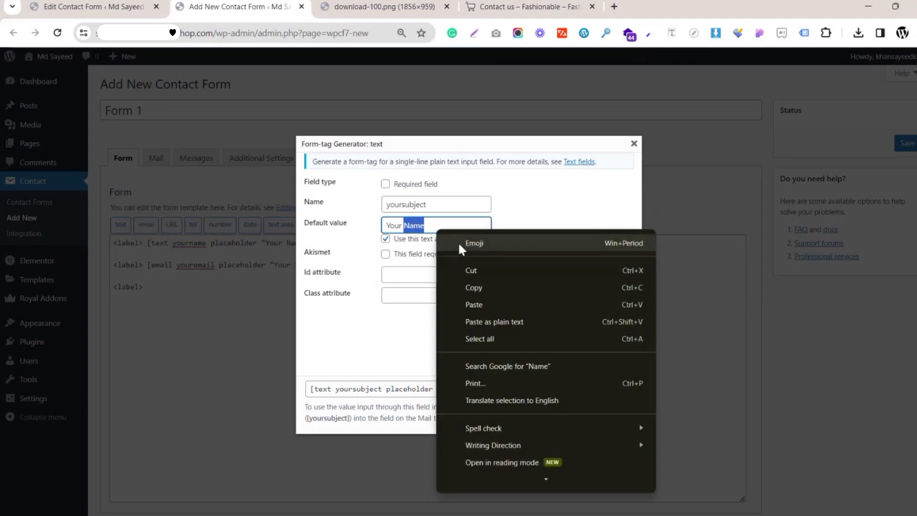
left_click(478, 303)
left_click(408, 225)
key("BackSpace")
type("Subject")
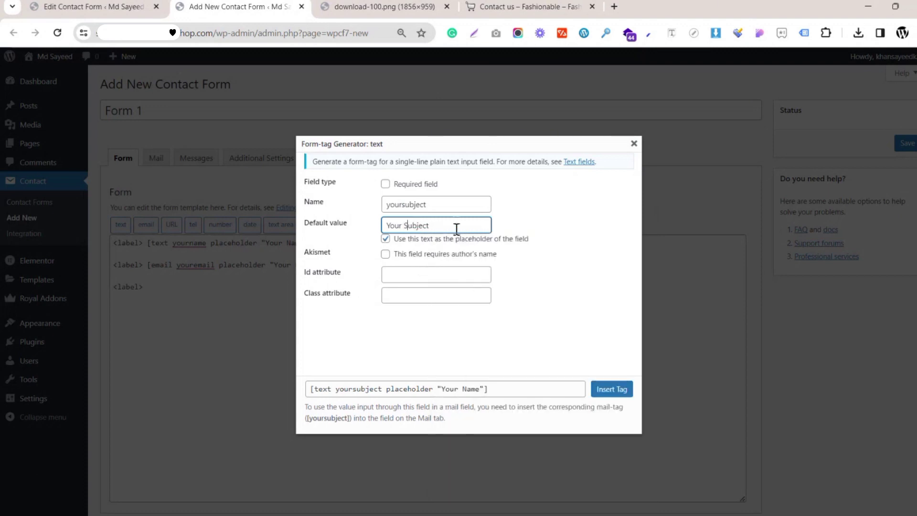
left_click(455, 222)
left_click(613, 391)
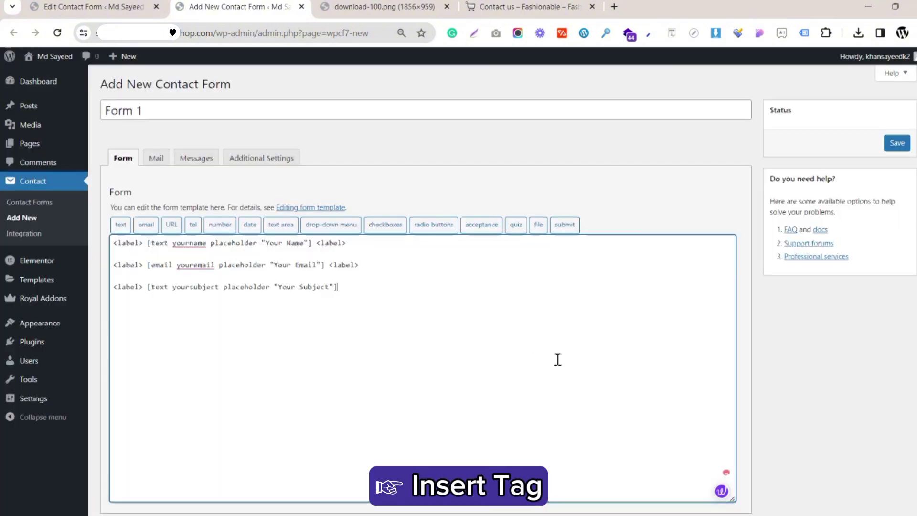
Paste a <label> tag after the yoursubject tag and, following the reference page's message field, another on a new line below
right_click(411, 311)
left_click(458, 159)
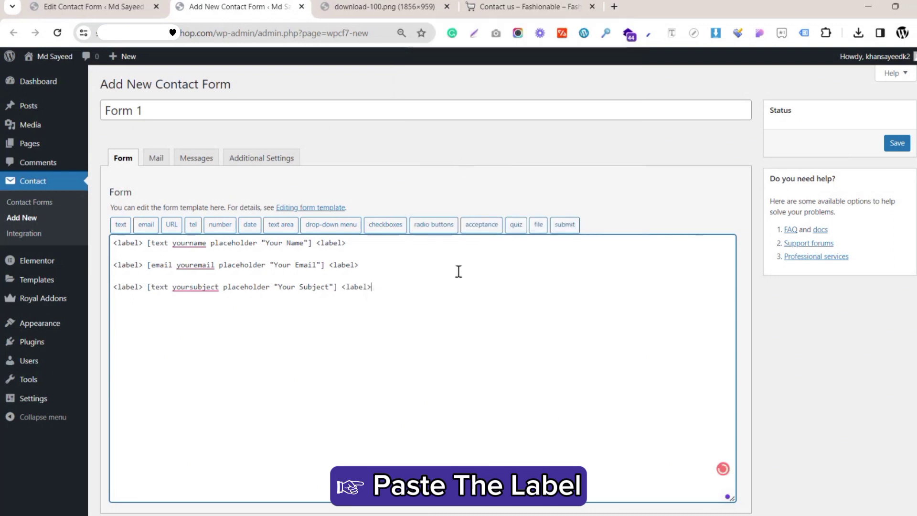
left_click(521, 6)
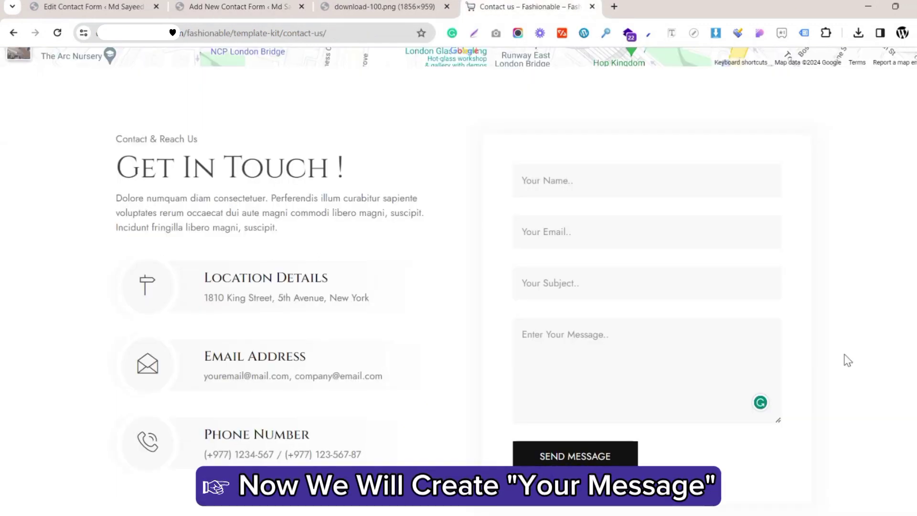
left_click(265, 5)
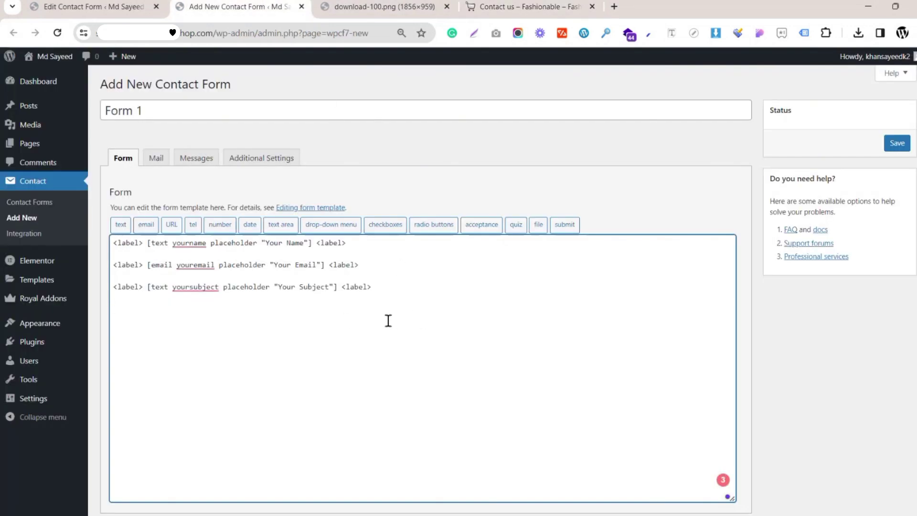
right_click(162, 319)
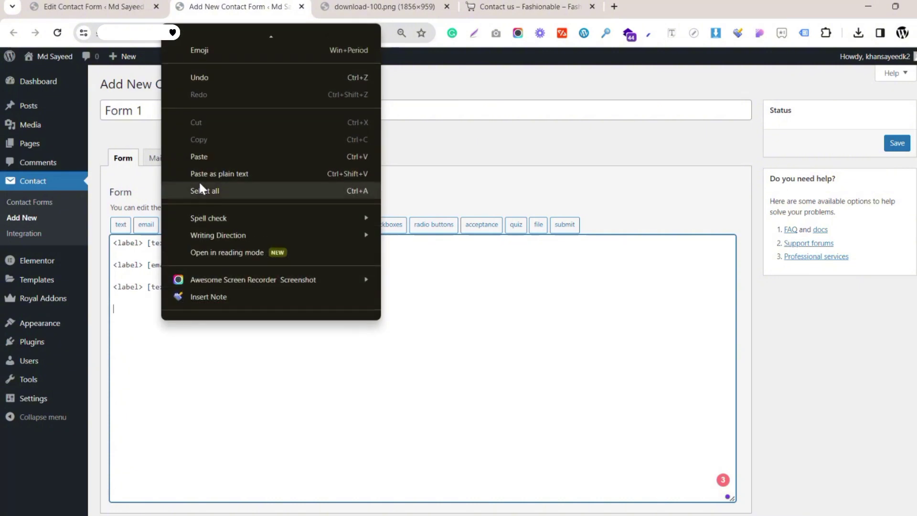
key("ctrl+v")
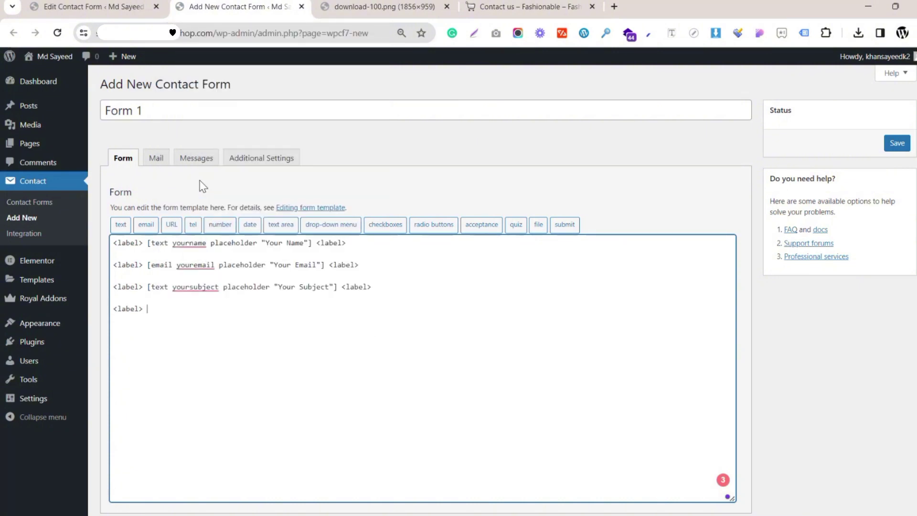
Insert a text area form-tag named "message" after the fourth line's label, with "Enter Your Message" as the field's placeholder
left_click(287, 229)
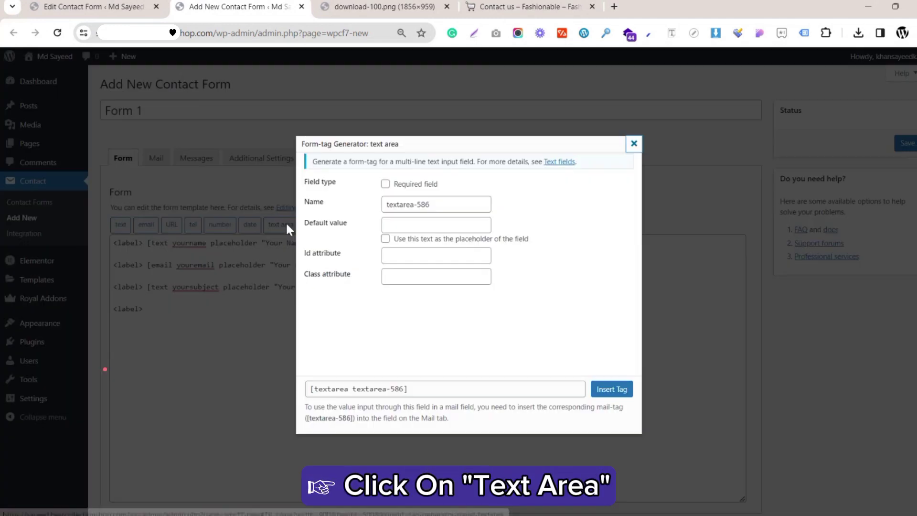
left_click_drag(435, 208, 367, 210)
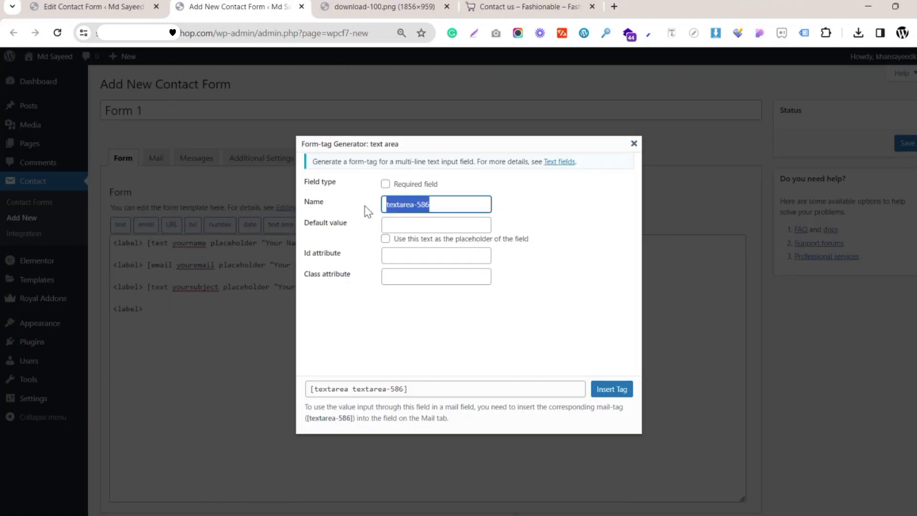
type("mess")
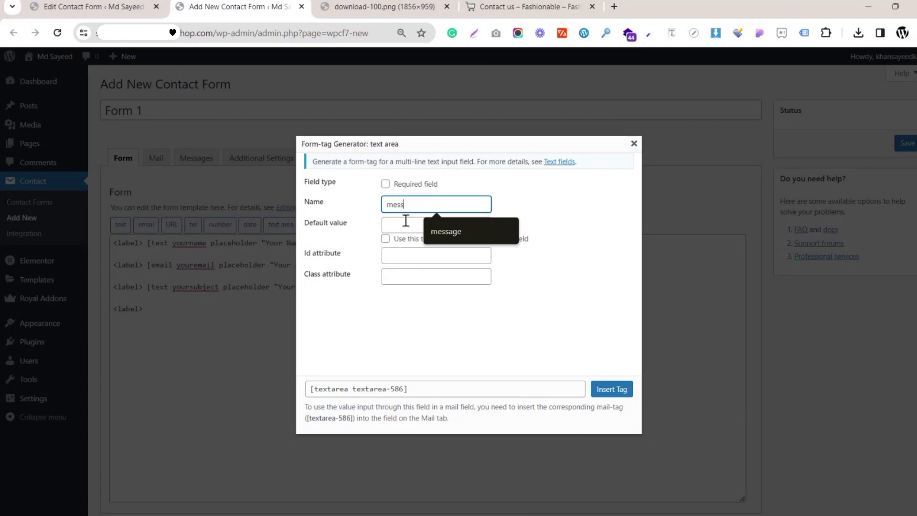
left_click(443, 232)
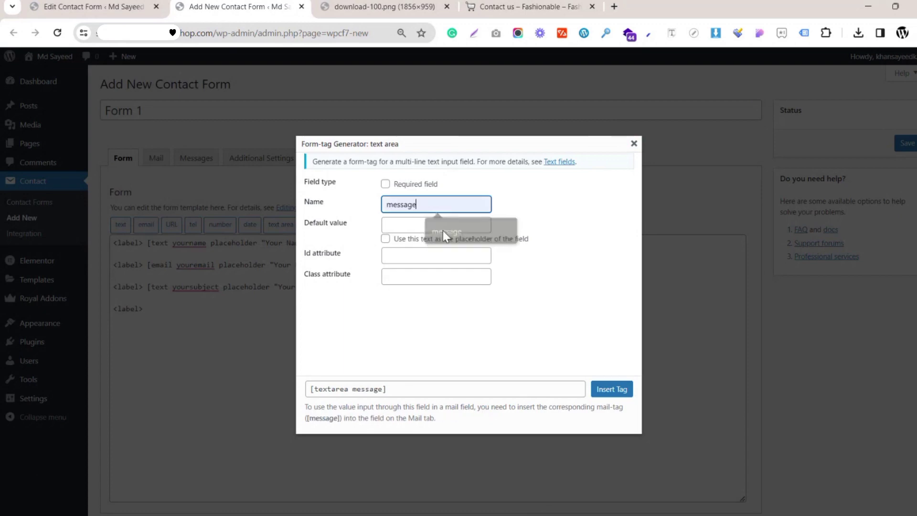
left_click(419, 227)
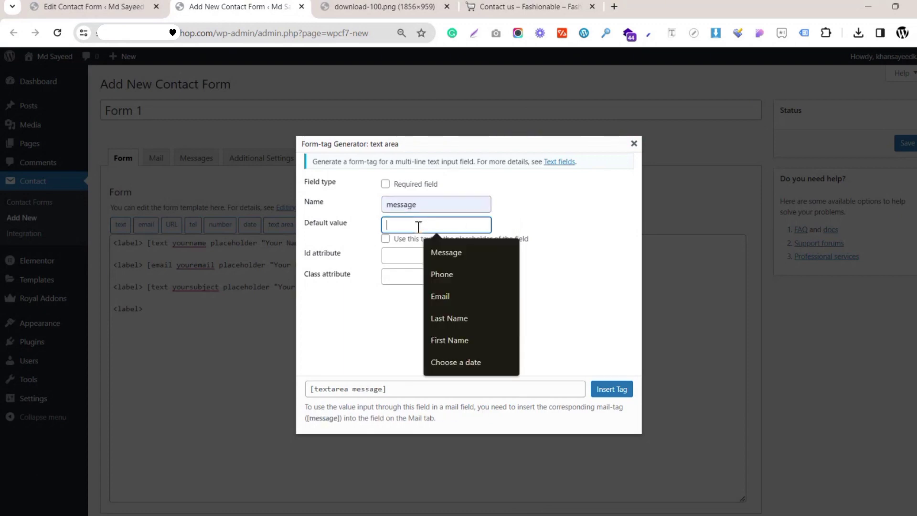
type("Enter Your M")
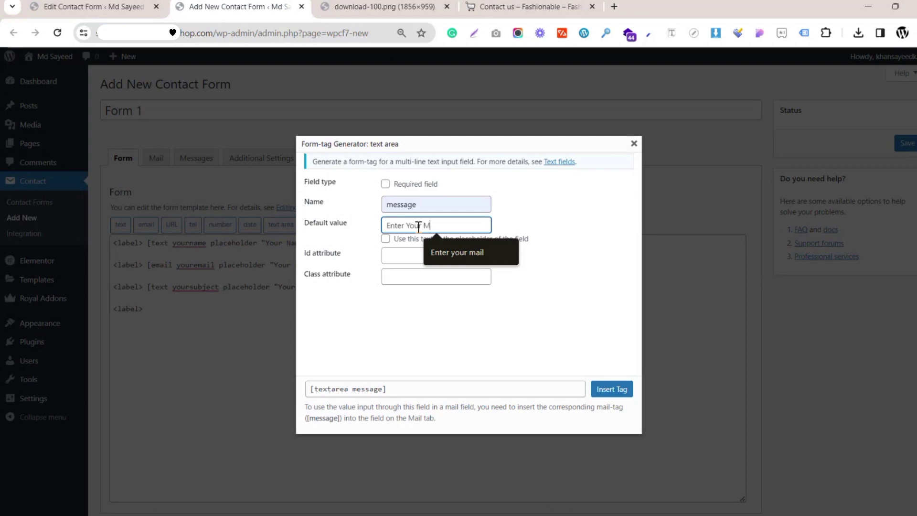
type("essage")
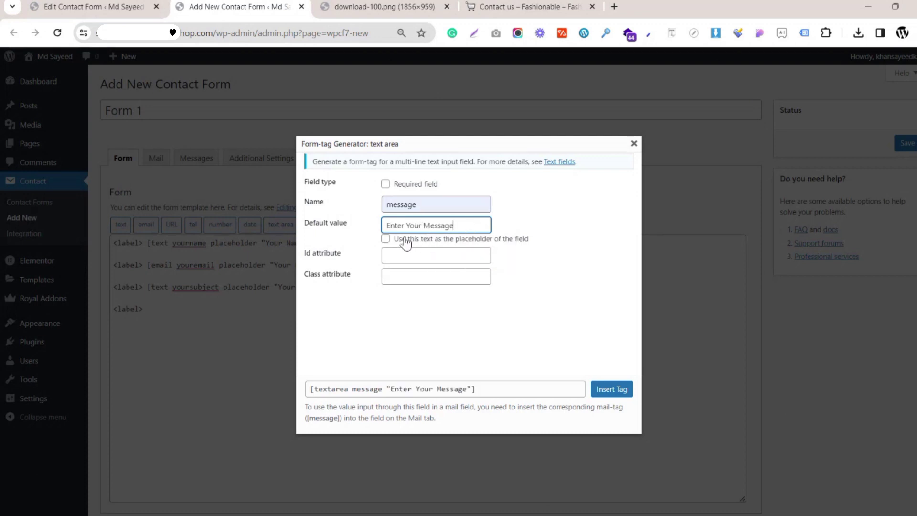
left_click(385, 239)
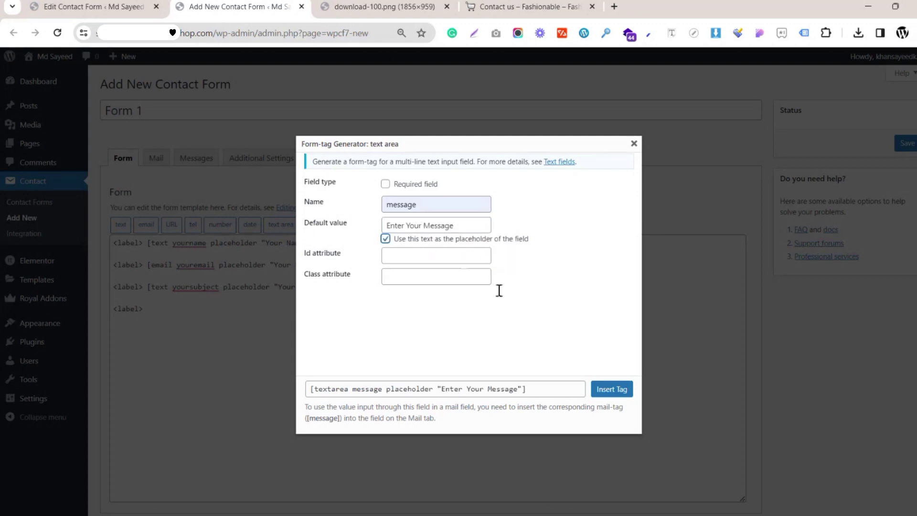
left_click(608, 390)
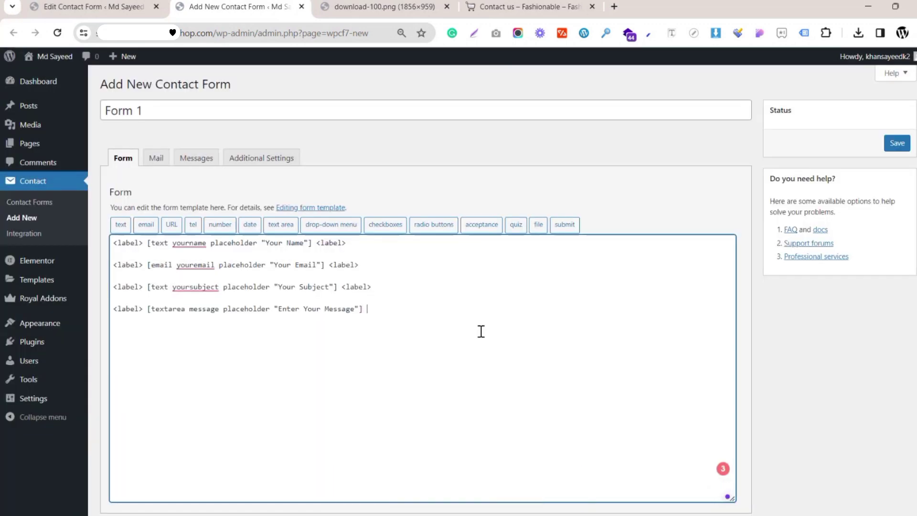
Paste a <label> tag after the message tag and check the submit button in the reference design image
right_click(477, 332)
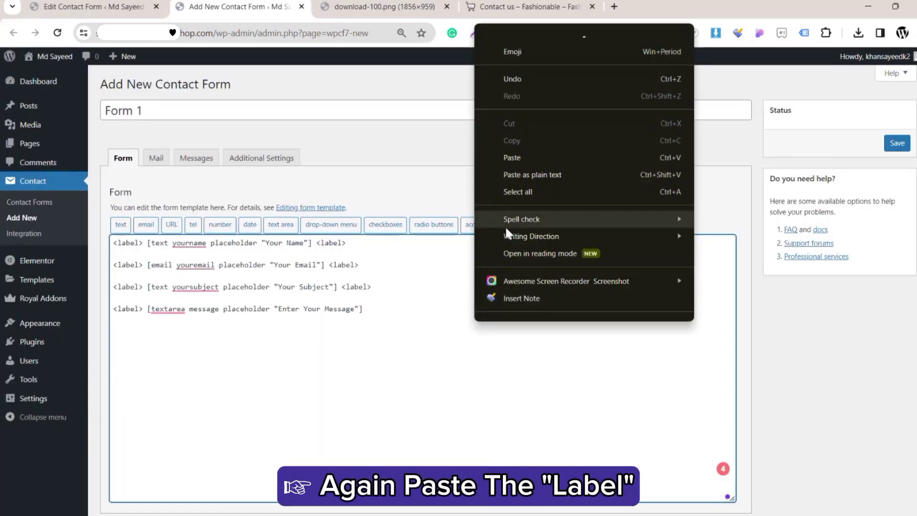
left_click(519, 176)
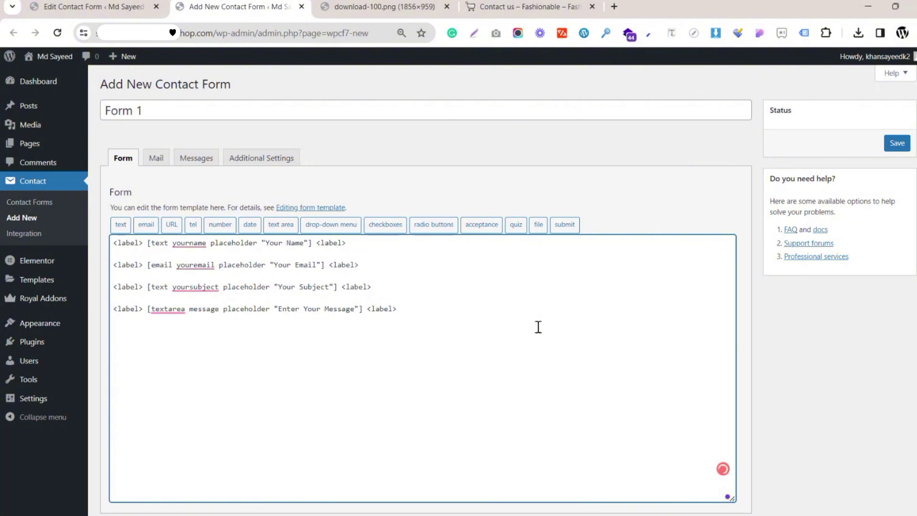
left_click(377, 7)
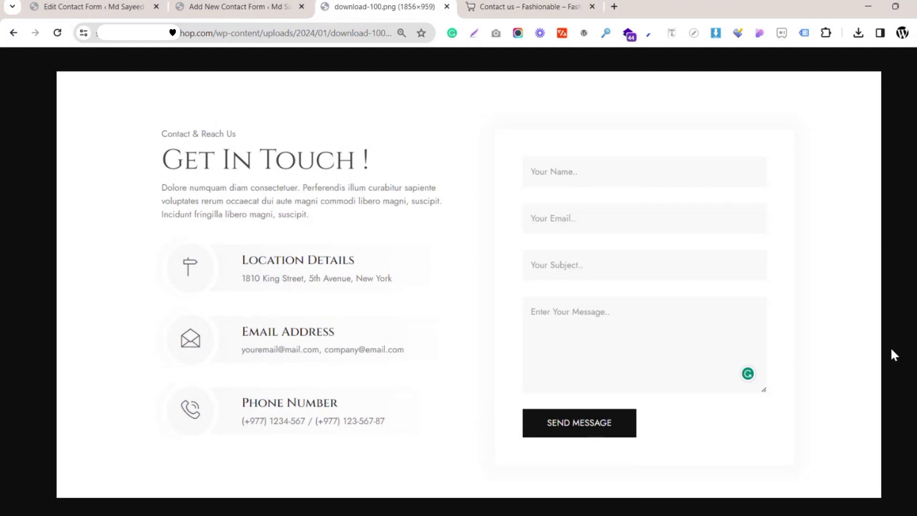
left_click(246, 5)
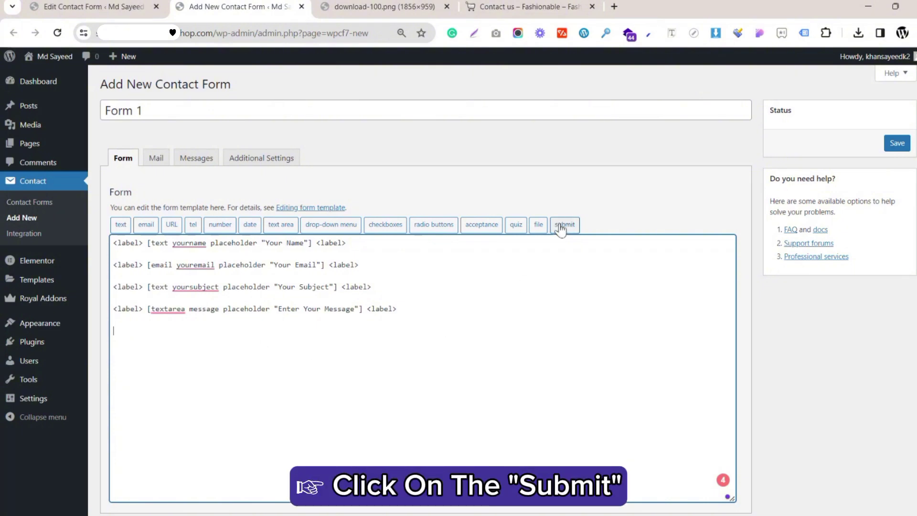
Insert a submit form-tag labelled "Send Message" at the end of the form template and save the contact form
left_click(567, 228)
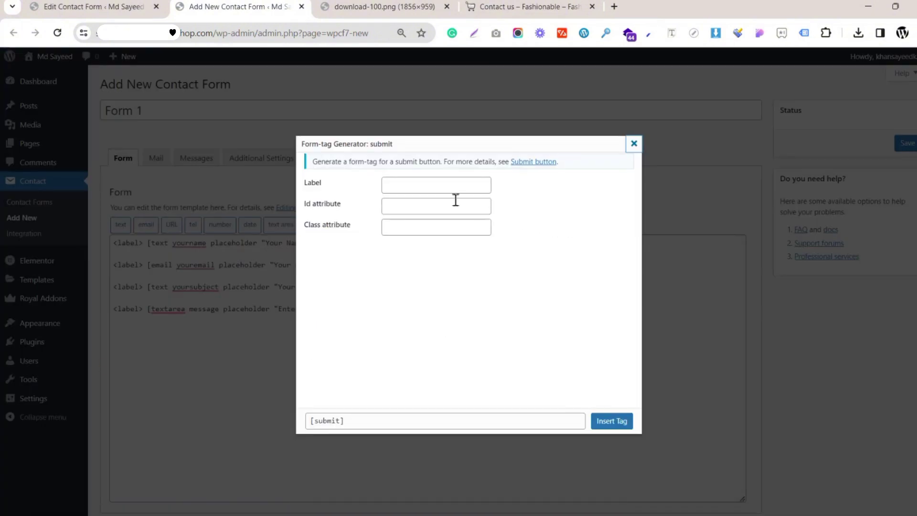
left_click(414, 184)
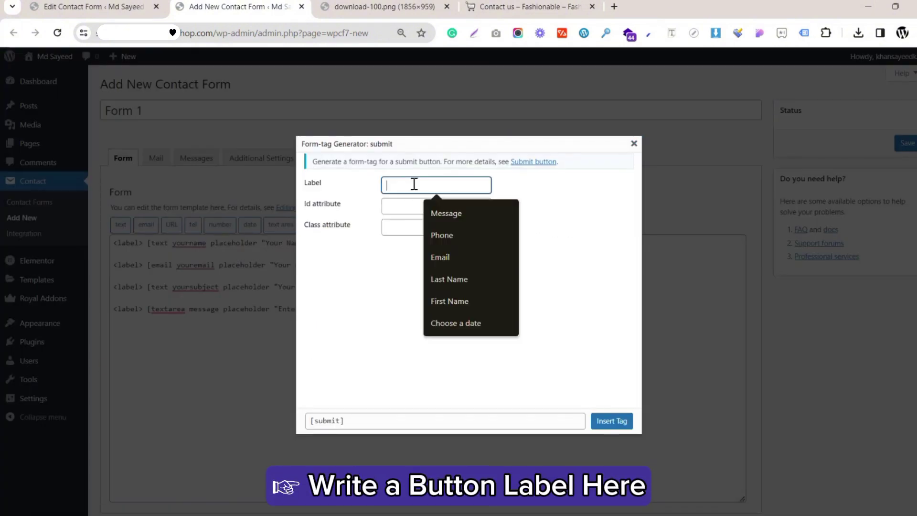
key("Escape")
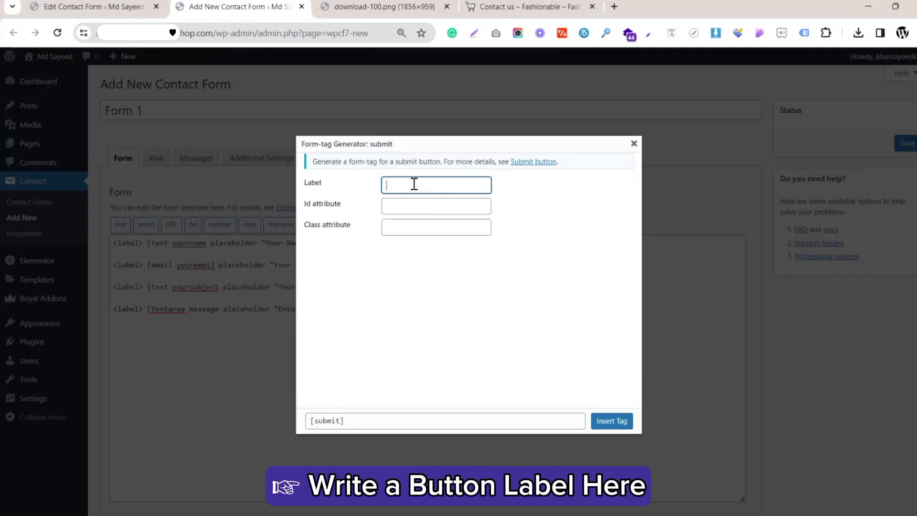
type("Send Message")
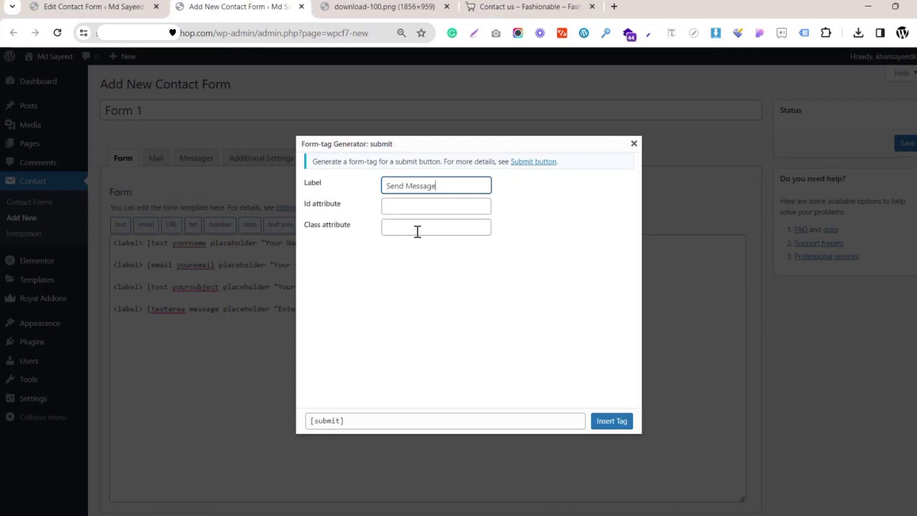
left_click(487, 324)
left_click(610, 426)
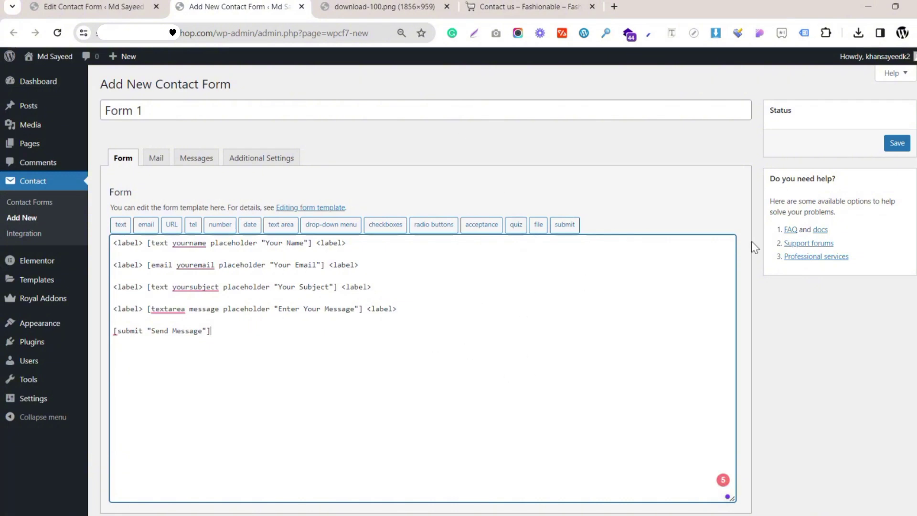
left_click(897, 144)
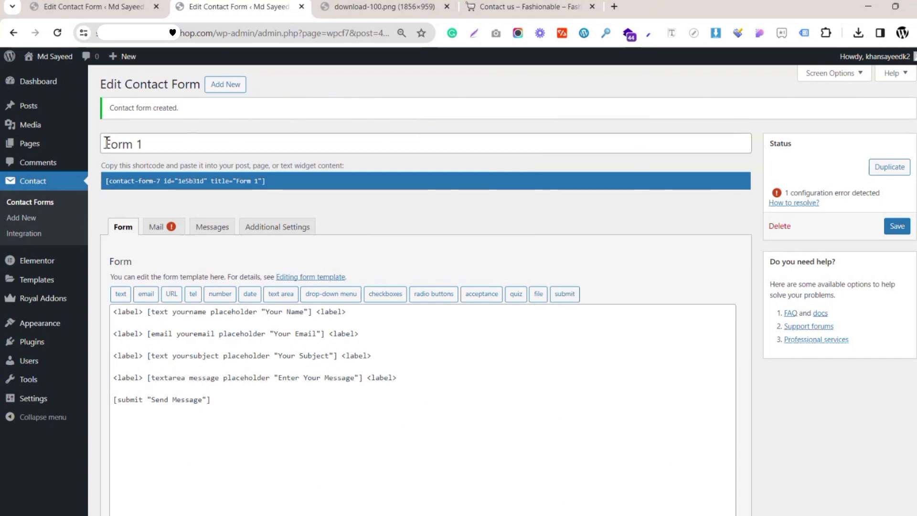
Open the Landing Page from the site's pages in a separate browser tab and start editing it with Elementor
left_click(31, 141)
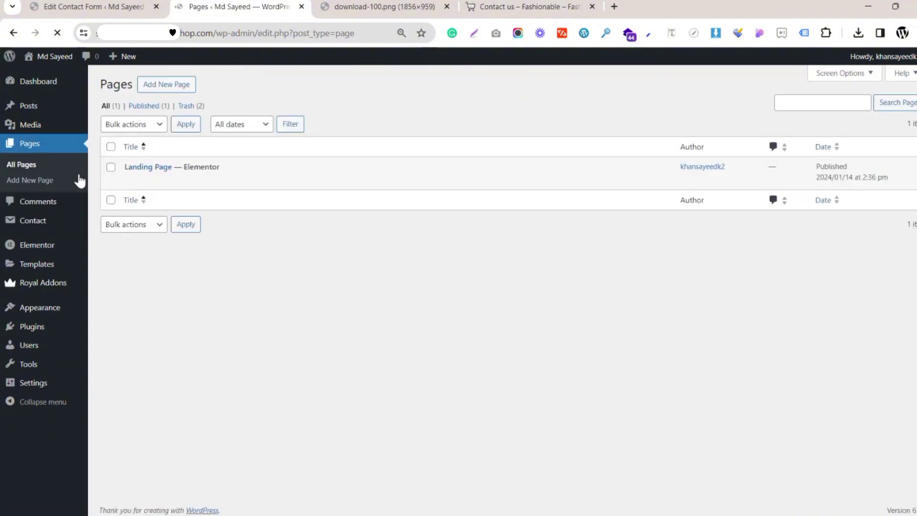
right_click(148, 168)
left_click(183, 177)
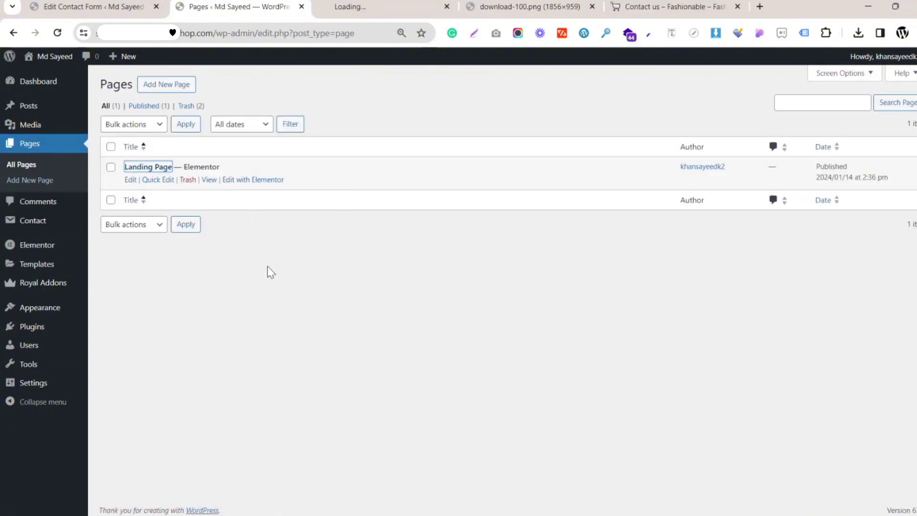
left_click(288, 279)
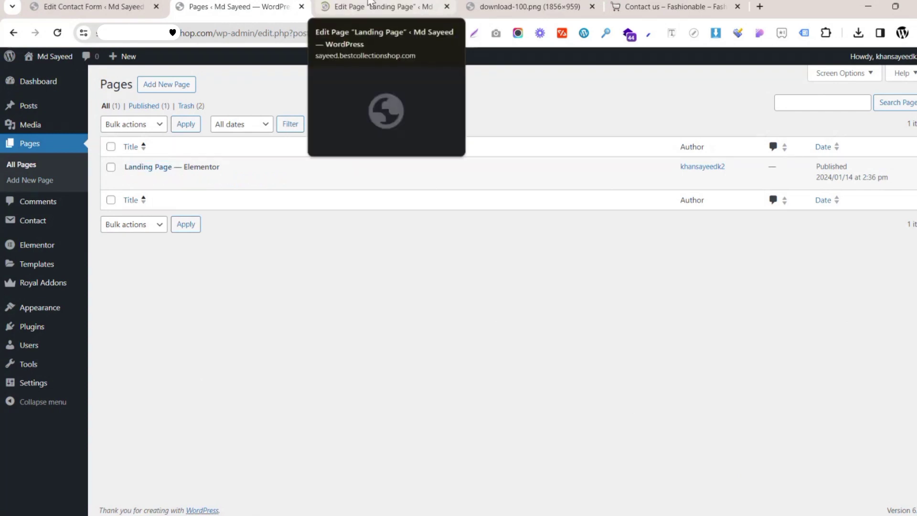
left_click(369, 5)
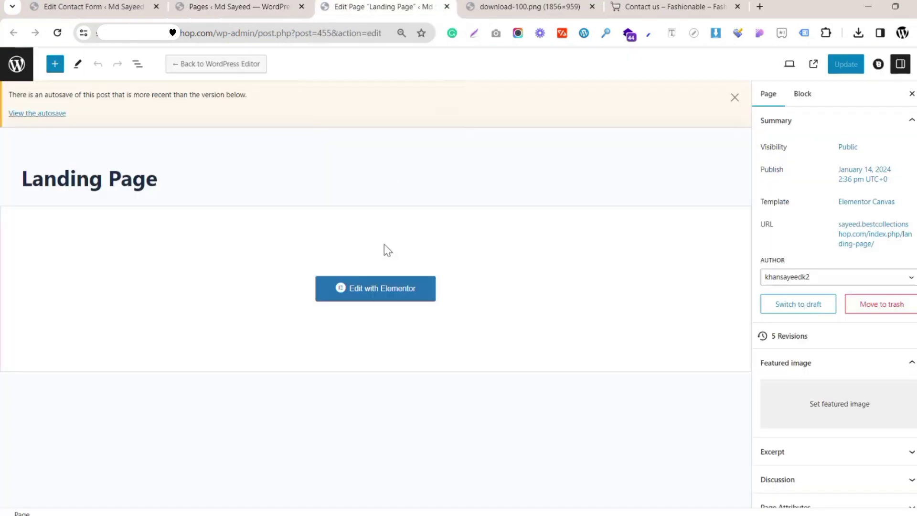
left_click(381, 295)
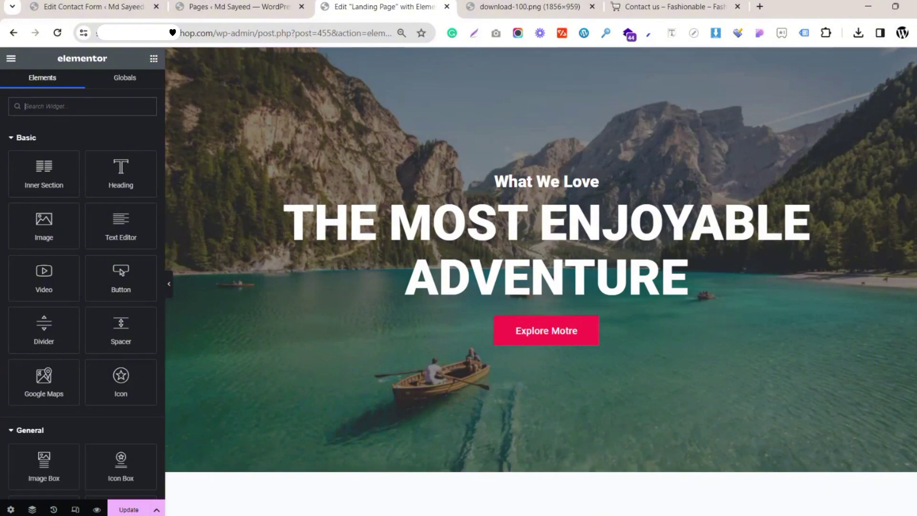
Add a two-column section at the end of the page, below the "Enjoy The Best Experience with Us" banner
scroll(903, 380, "down", 20)
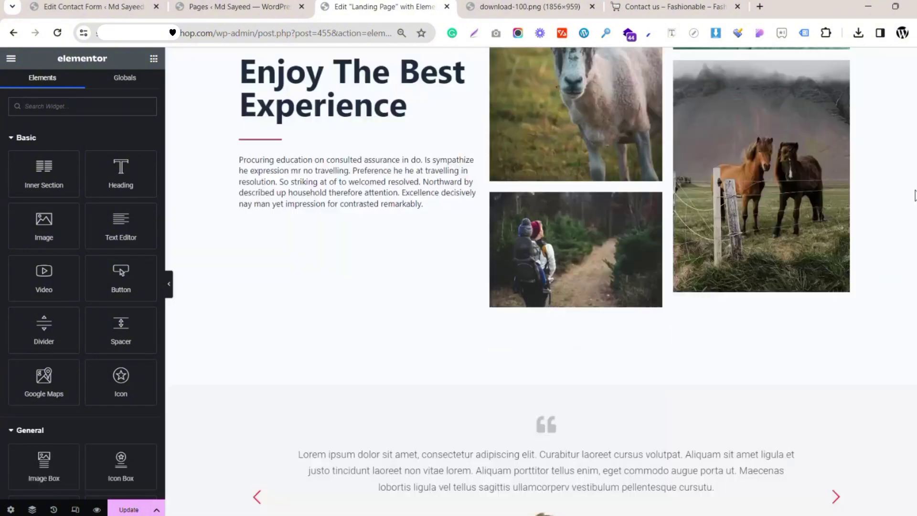
scroll(910, 457, "down", 3)
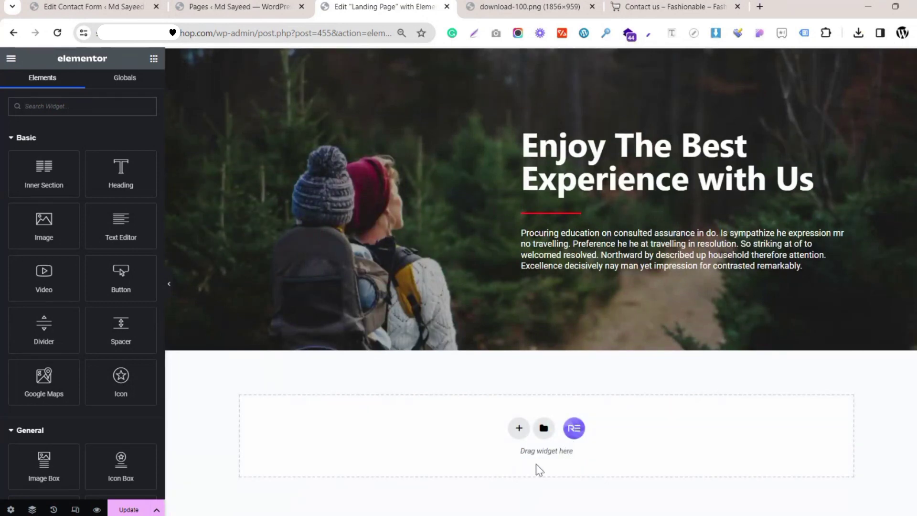
left_click(519, 429)
left_click(516, 433)
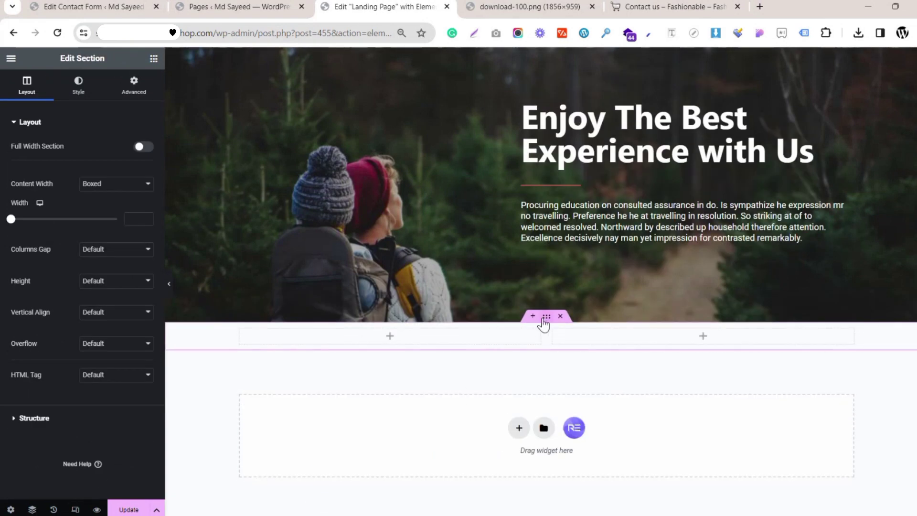
Give the new two-column section a Min Height setting with a minimum height of 594 px
left_click(116, 281)
left_click(103, 311)
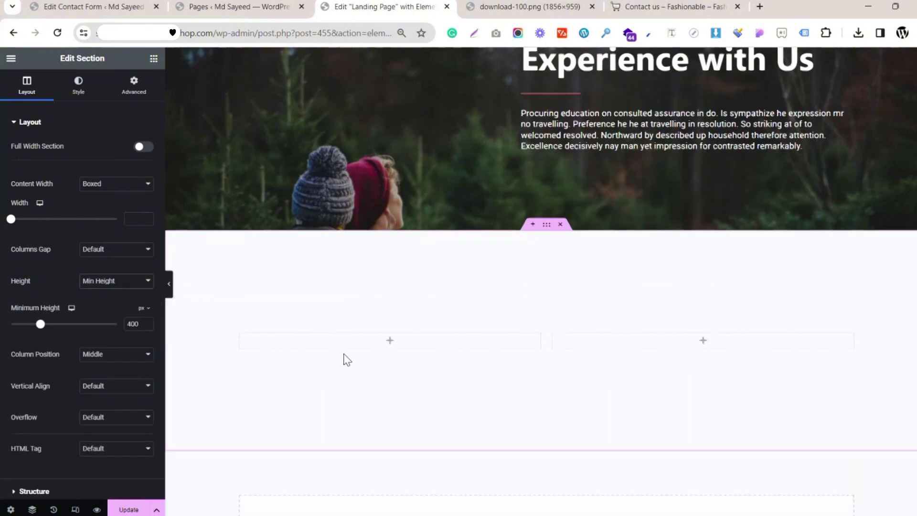
scroll(347, 360, "down", 2)
left_click_drag(41, 325, 57, 336)
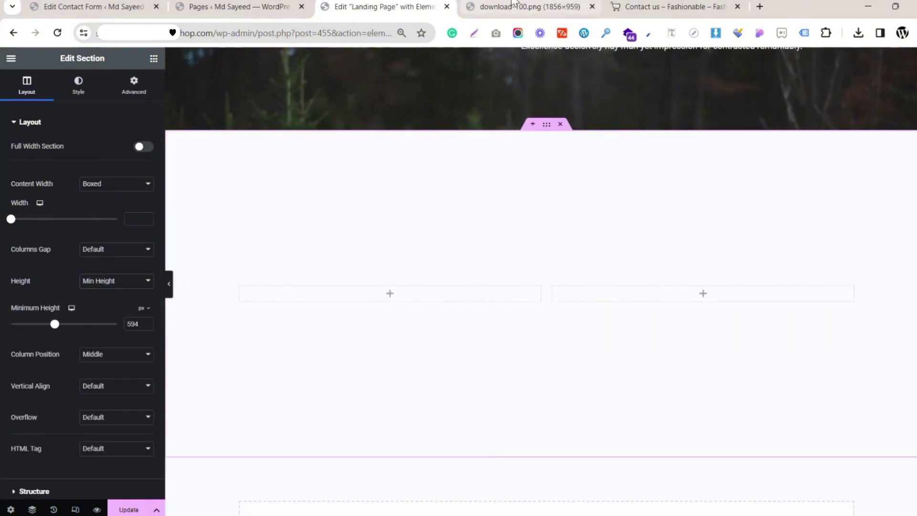
Add a Contact Form 7 widget to the new section's right column and make it display Form 1
left_click(156, 6)
left_click(153, 59)
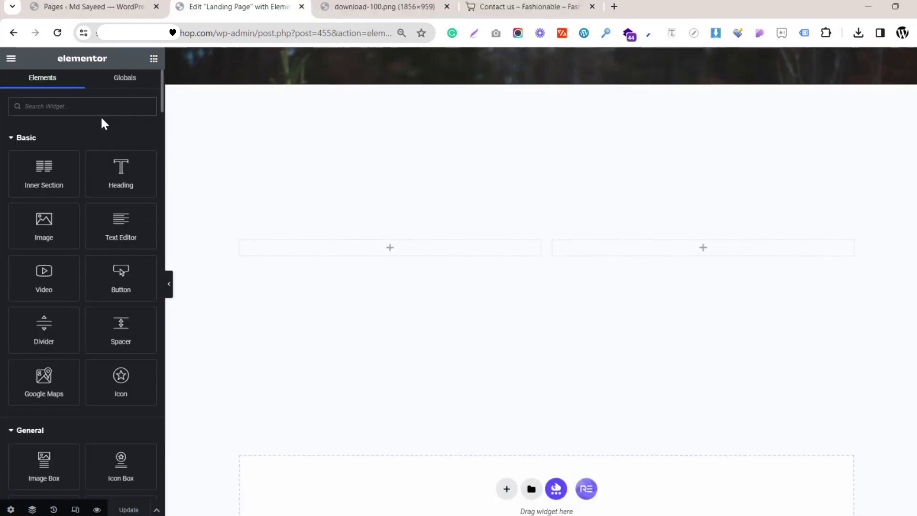
type("conf")
type("a")
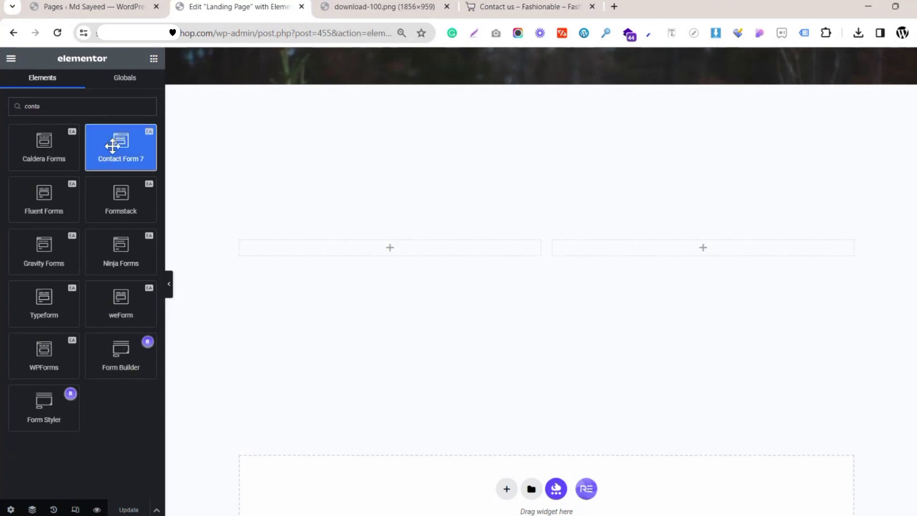
left_click_drag(115, 144, 715, 249)
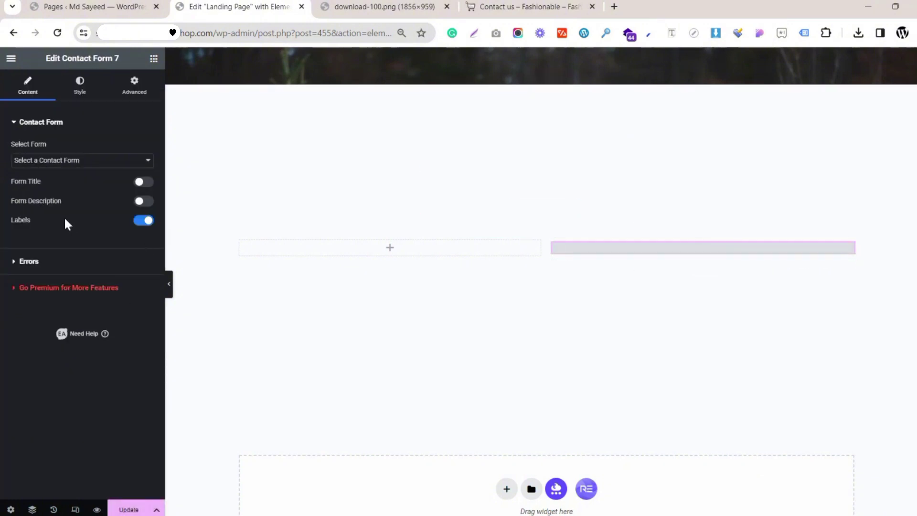
left_click(71, 161)
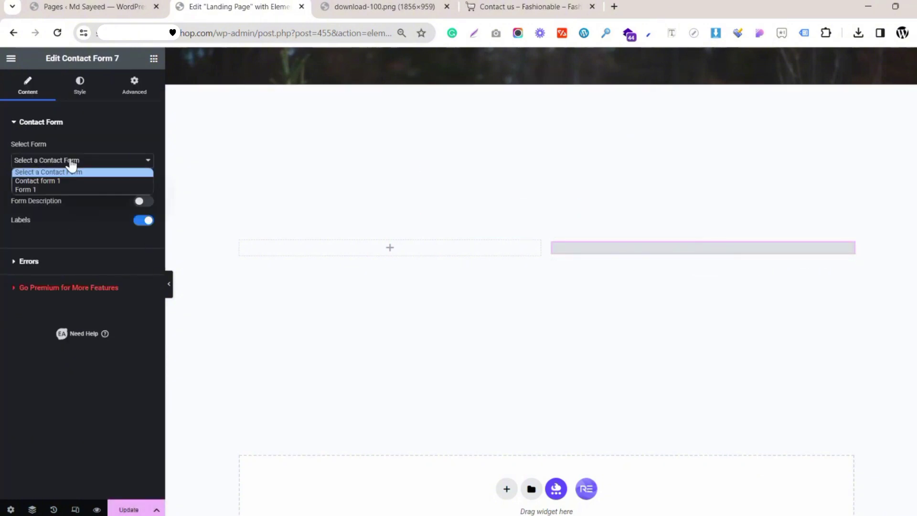
left_click(67, 191)
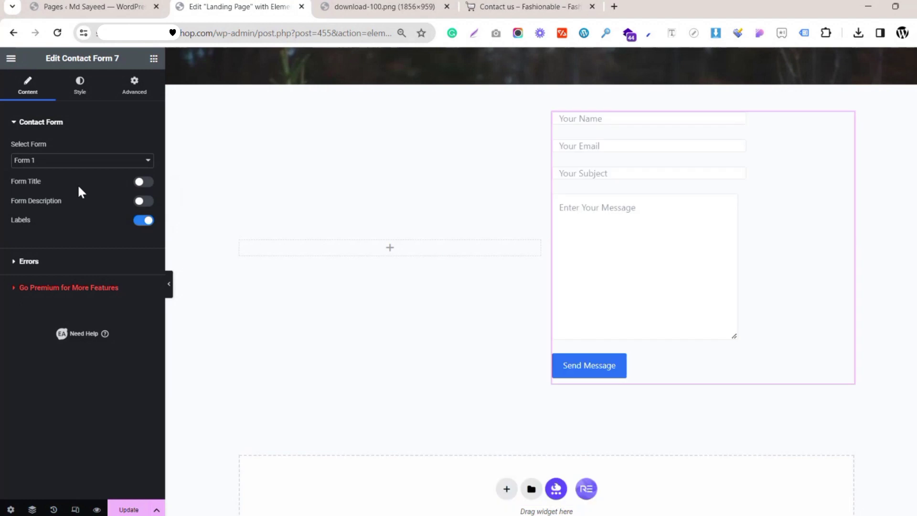
Set the minimum height of the section containing the contact form to 743 px
scroll(737, 232, "up", 1)
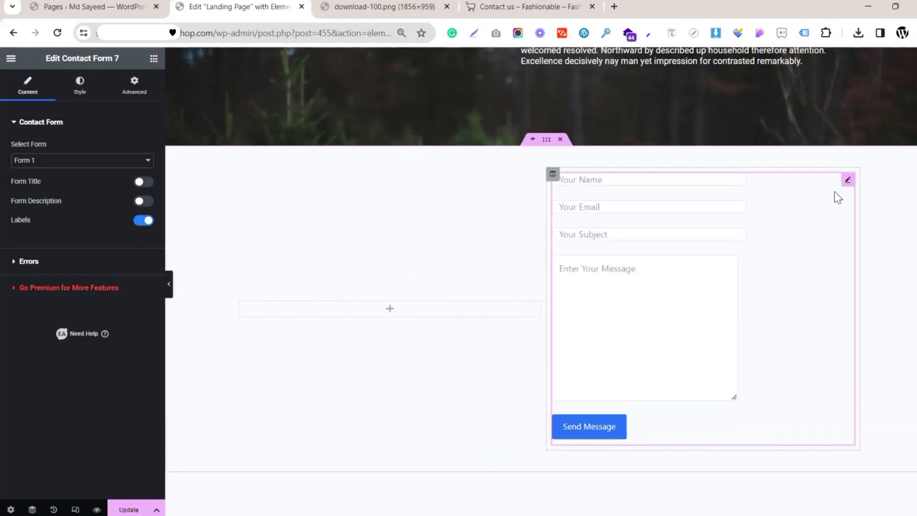
left_click(549, 140)
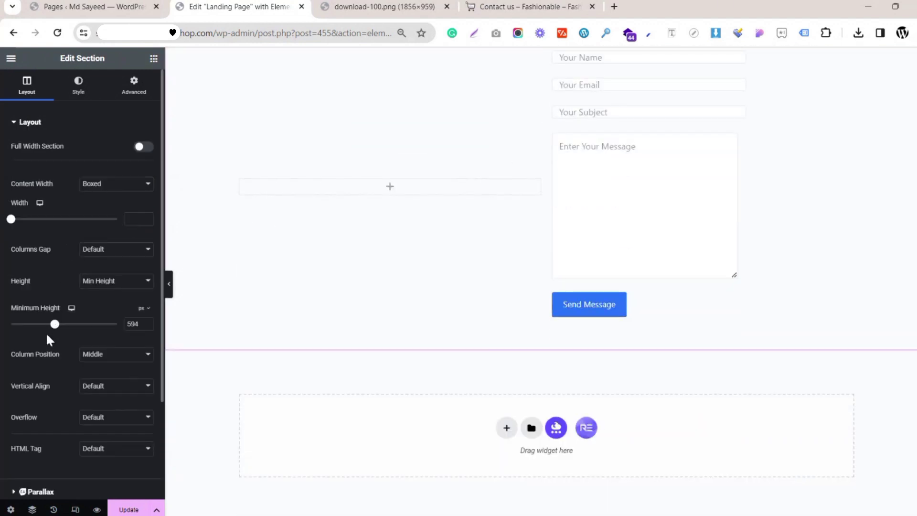
left_click_drag(55, 329, 67, 327)
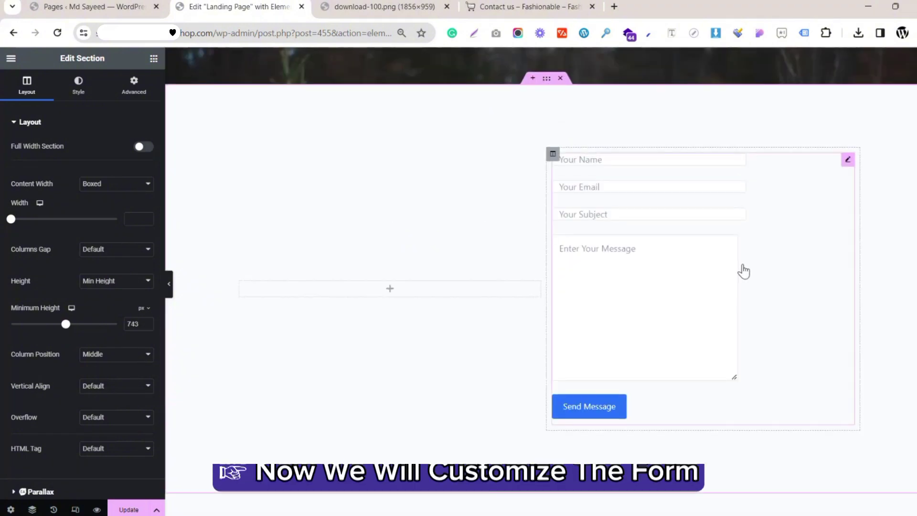
Set the Contact Form 7 widget's form max width to its maximum in the form container styling
left_click(786, 256)
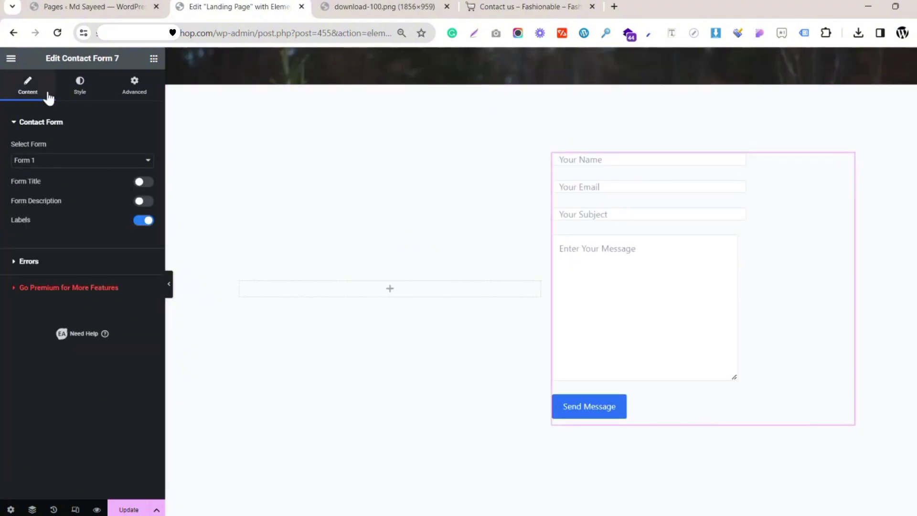
left_click(76, 90)
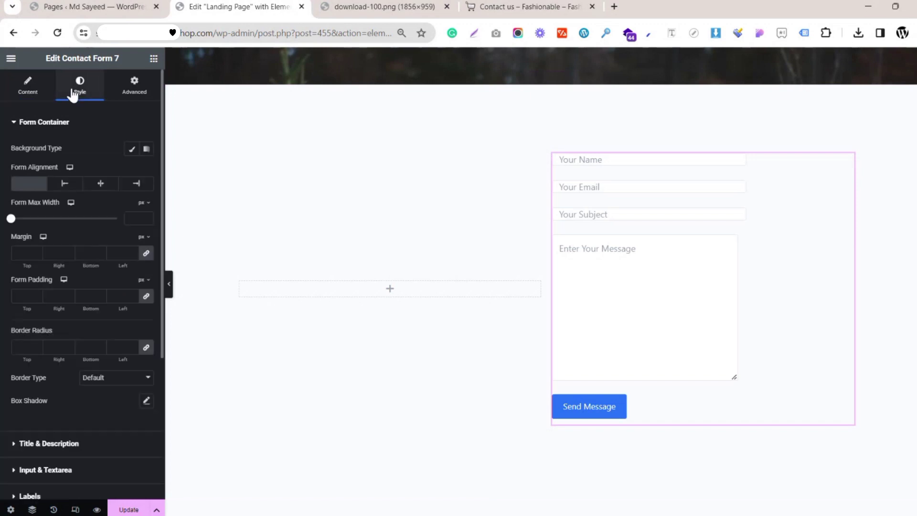
left_click(143, 203)
left_click(142, 221)
left_click_drag(11, 219, 133, 217)
scroll(107, 231, "down", 4)
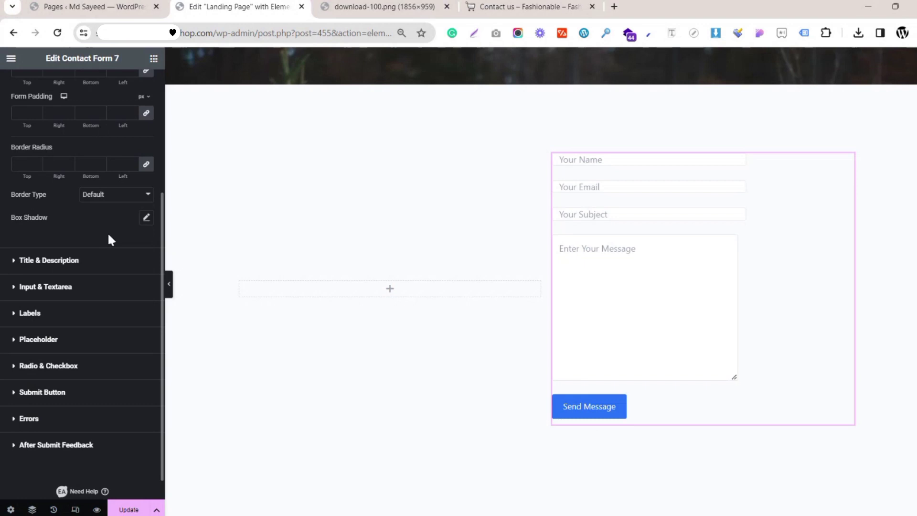
Try to set the submit button's width to Full Width
left_click(96, 289)
scroll(94, 292, "down", 6)
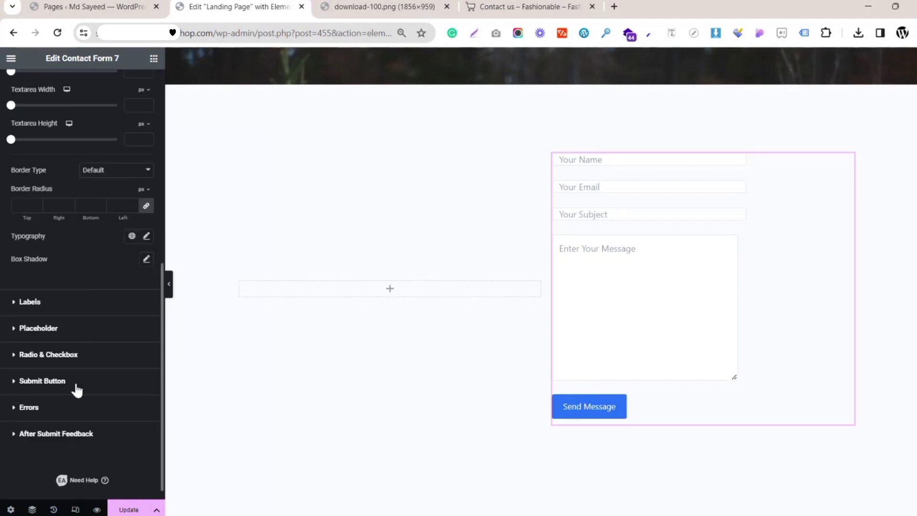
left_click(72, 381)
scroll(96, 191, "up", 2)
left_click(116, 178)
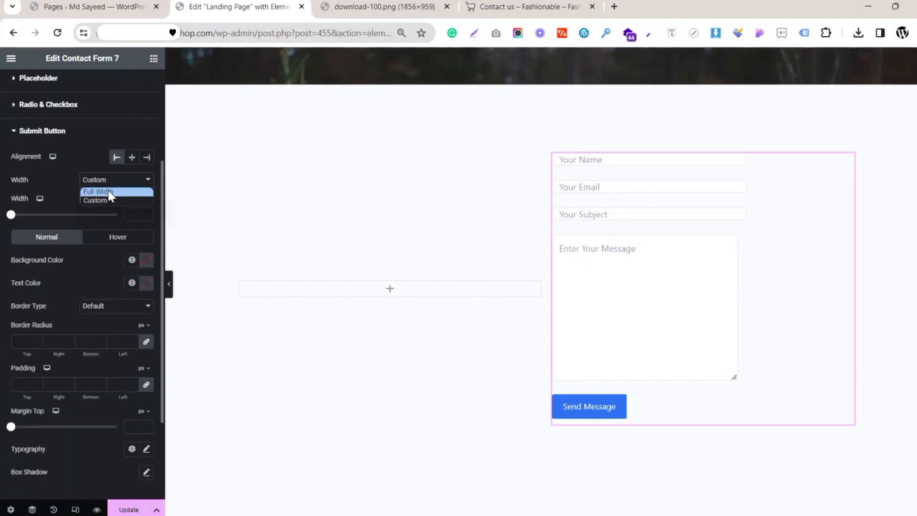
left_click(110, 190)
Set the form fields' text indent to 0 px and the input width to 100%
scroll(94, 227, "up", 5)
left_click(110, 177)
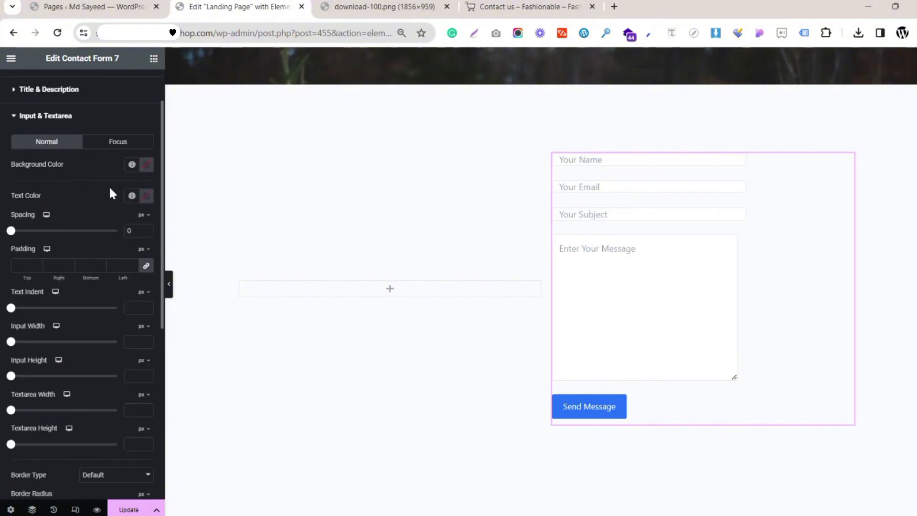
scroll(48, 277, "down", 2)
left_click_drag(12, 252, 3, 248)
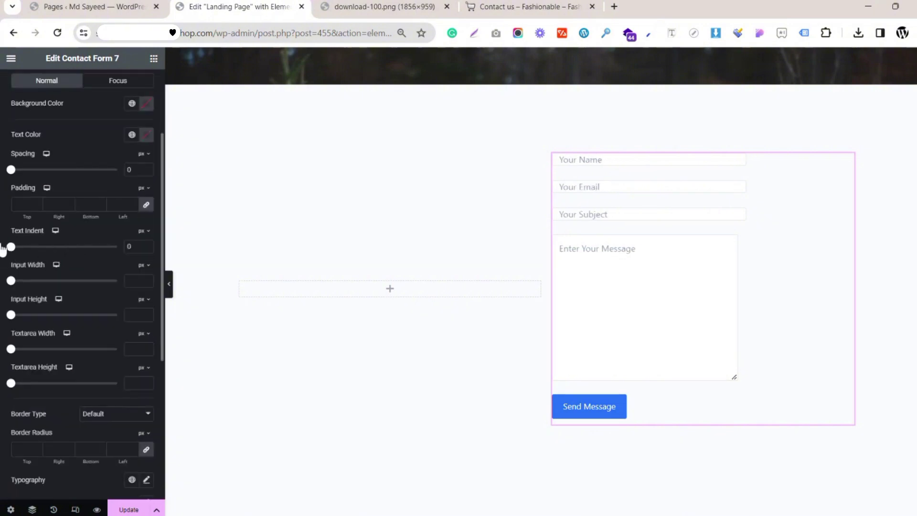
left_click(141, 265)
left_click(141, 290)
left_click_drag(10, 281, 113, 283)
scroll(85, 315, "down", 1)
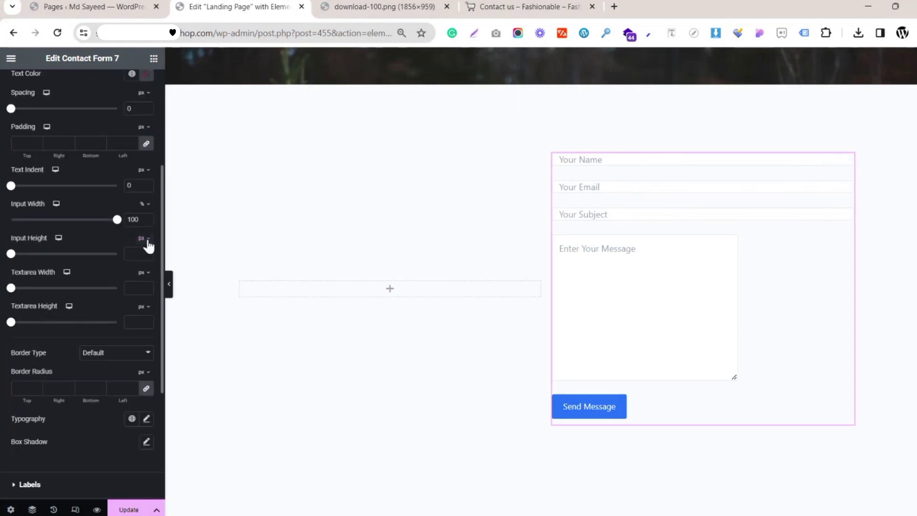
Set the input height of the form fields to 50 px
left_click(143, 238)
left_click(139, 273)
mouse_move(14, 253)
left_mouse_down()
mouse_move(37, 260)
mouse_move(14, 262)
left_mouse_up()
left_click(144, 254)
left_click(146, 251)
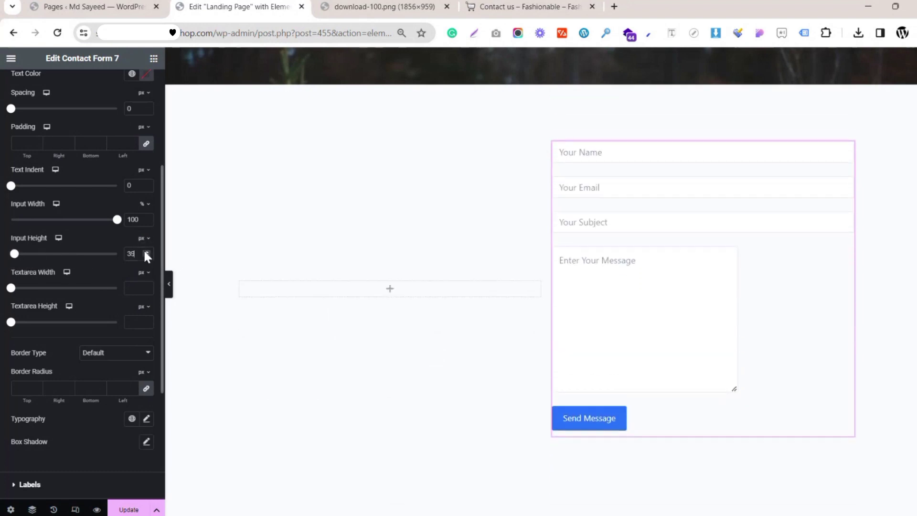
left_click(145, 253)
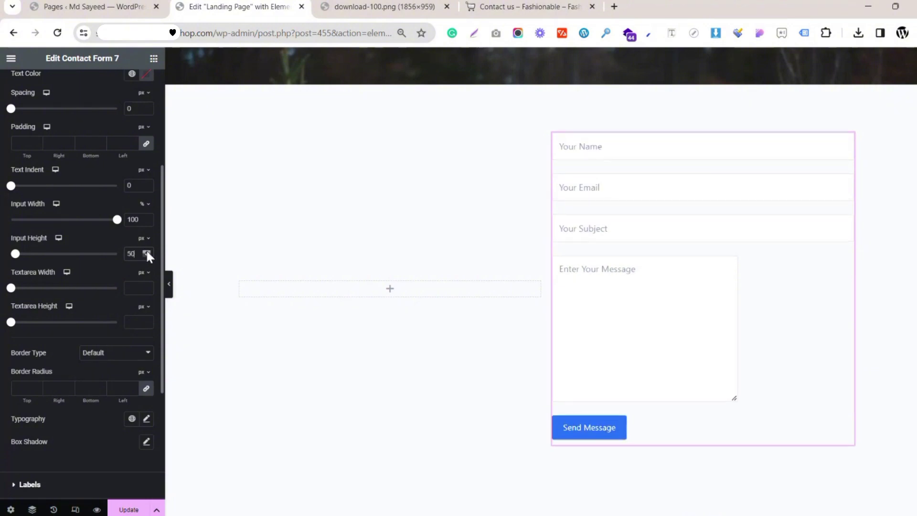
Set the message field's textarea width to 100%
left_click_drag(17, 290, 89, 289)
left_click(141, 272)
left_click(143, 311)
left_click_drag(11, 288, 141, 287)
scroll(72, 301, "down", 1)
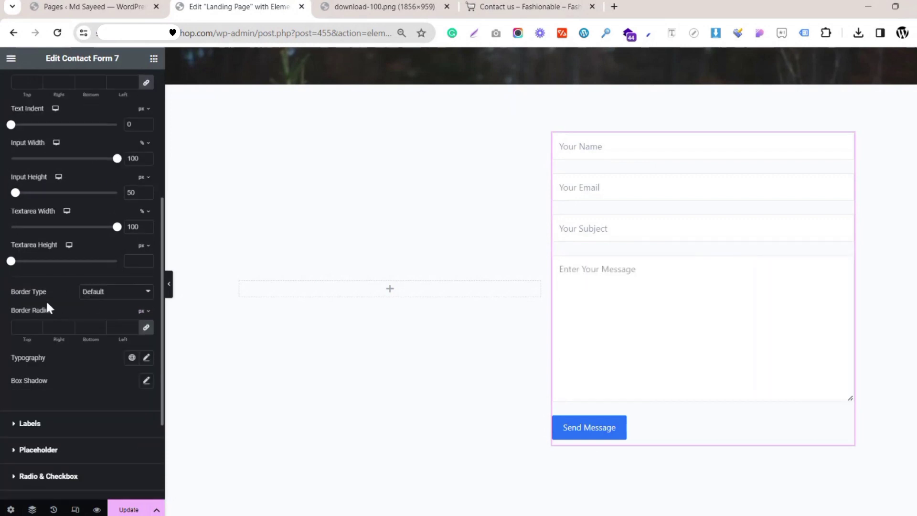
Set the message field's textarea height to 180 px
mouse_move(10, 261)
left_mouse_down()
mouse_move(35, 260)
mouse_move(26, 261)
left_mouse_up()
left_click(146, 259)
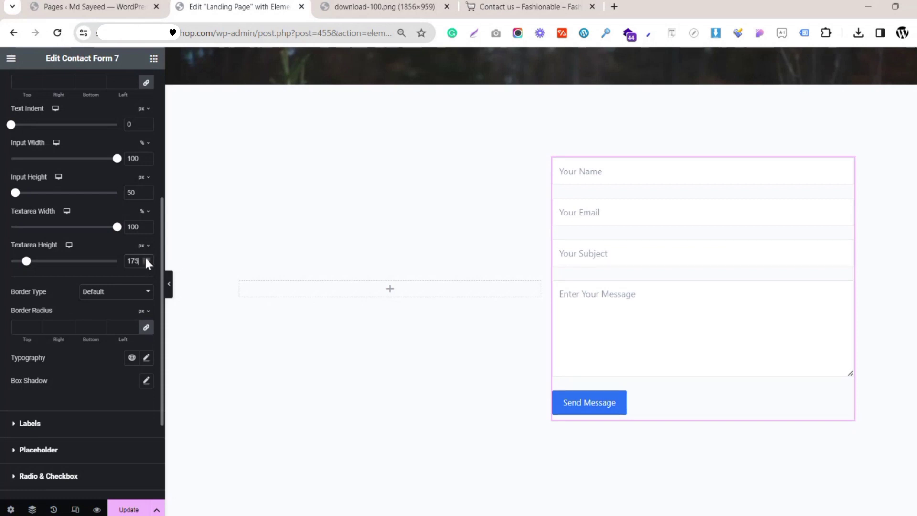
left_click(146, 258)
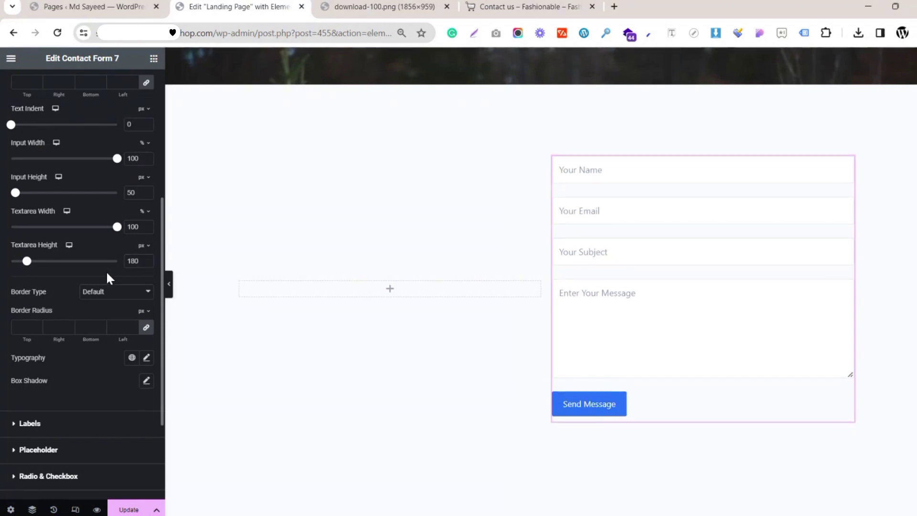
Give the section containing the contact form a classic background in white (#FFFFFF)
left_click(553, 157)
left_click(551, 82)
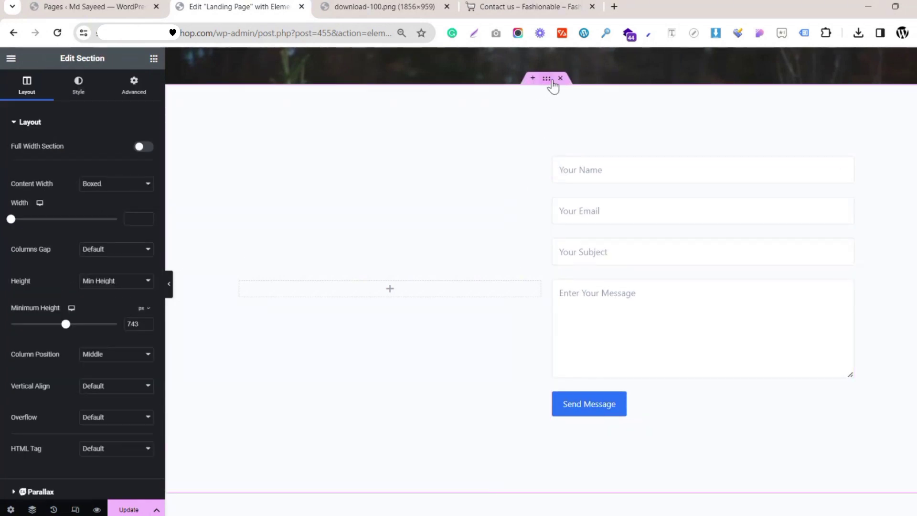
left_click(78, 85)
left_click(102, 172)
left_click(146, 194)
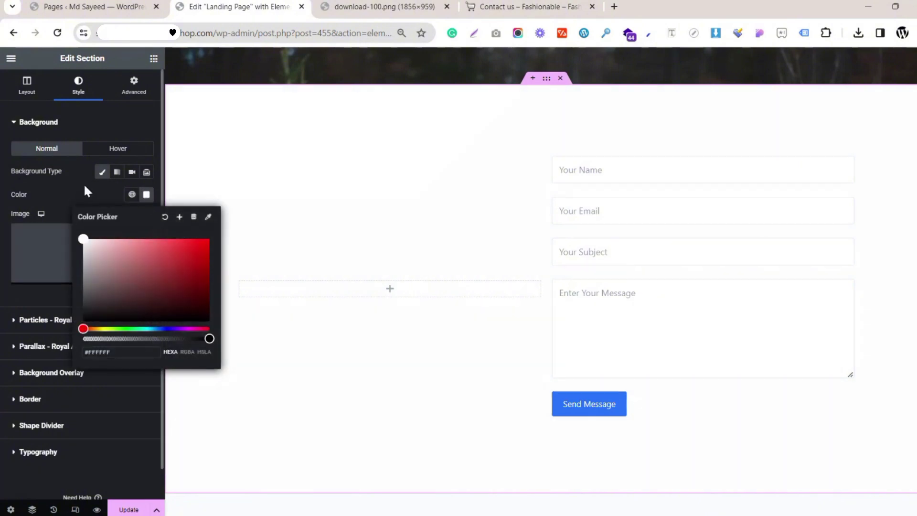
left_click(272, 220)
Give the contact form's container a classic background in white (#FFFFFF)
left_click(845, 165)
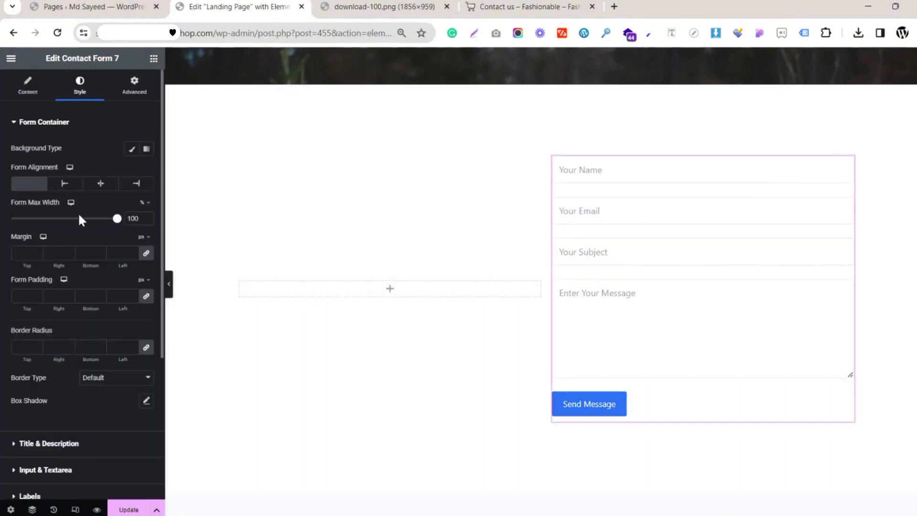
left_click(131, 149)
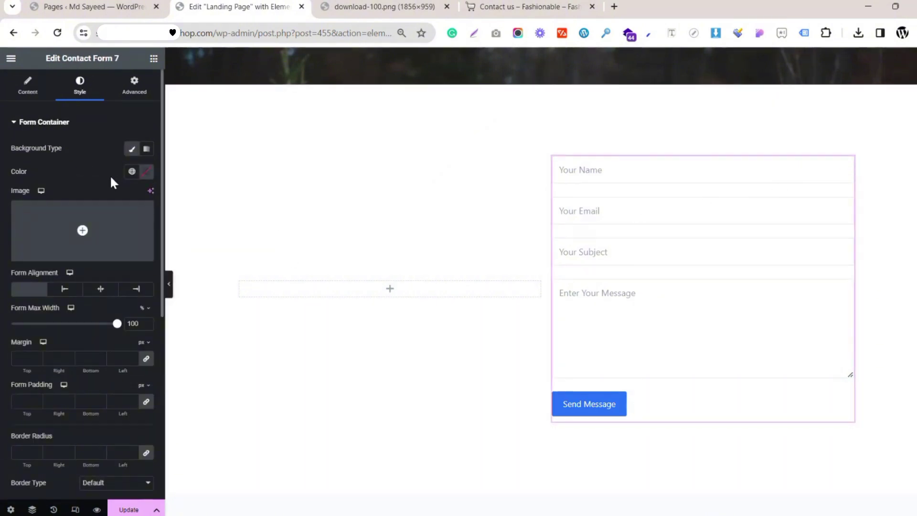
left_click(146, 171)
left_click_drag(123, 238, 71, 221)
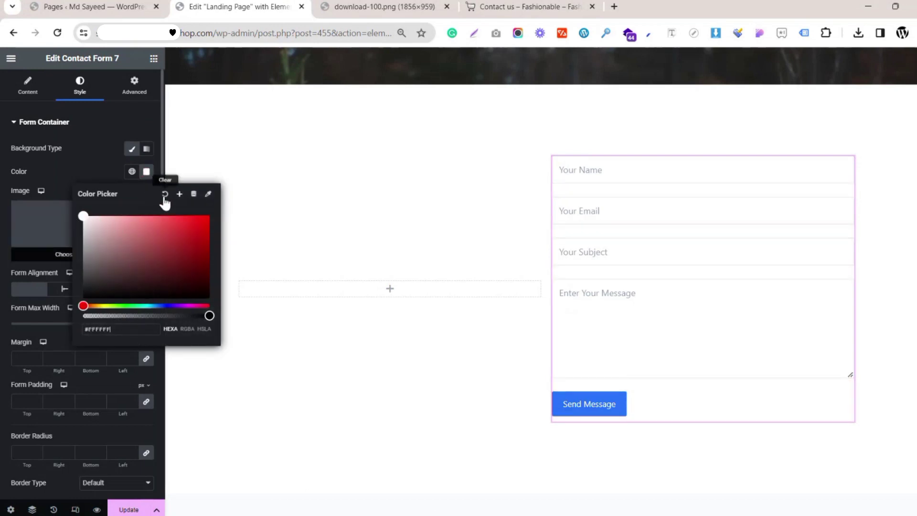
left_click(73, 171)
Set the background color of the form's input and textarea fields to a very light grey
scroll(79, 215, "down", 6)
left_click(76, 276)
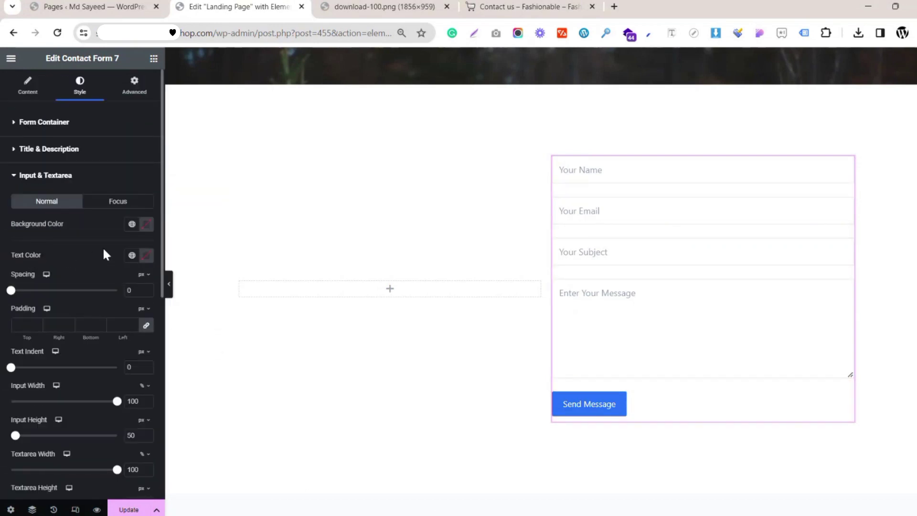
left_click(146, 223)
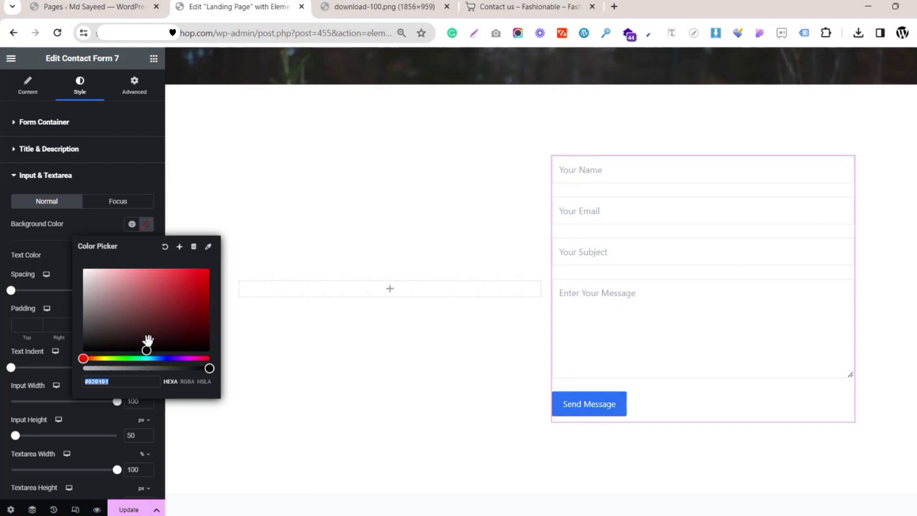
left_click(101, 232)
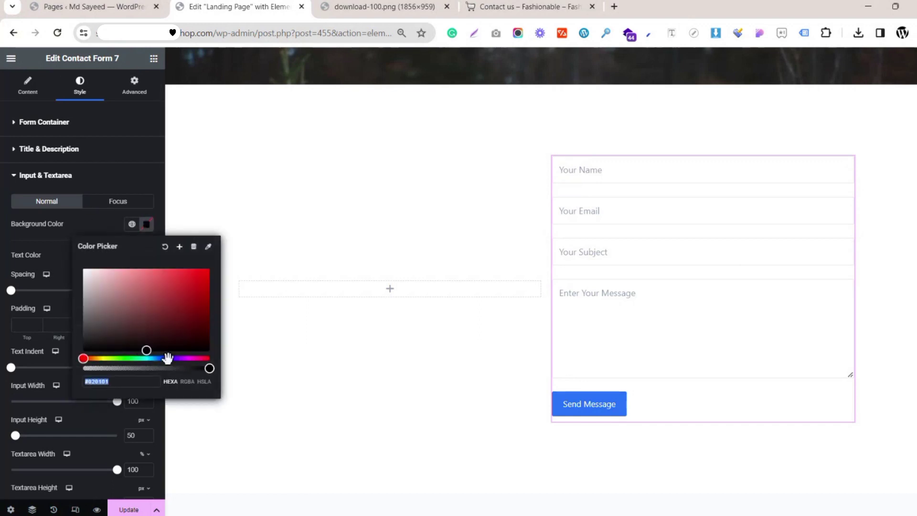
left_click(168, 358)
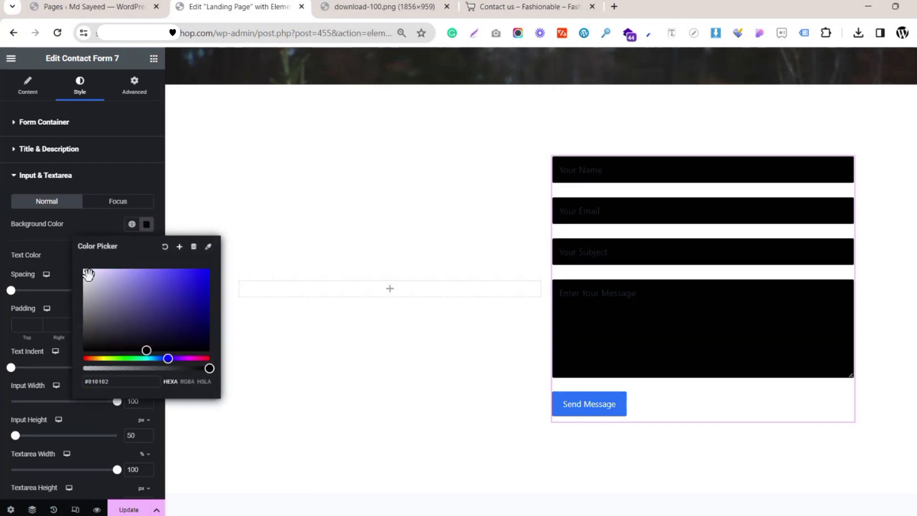
left_click_drag(86, 272, 76, 268)
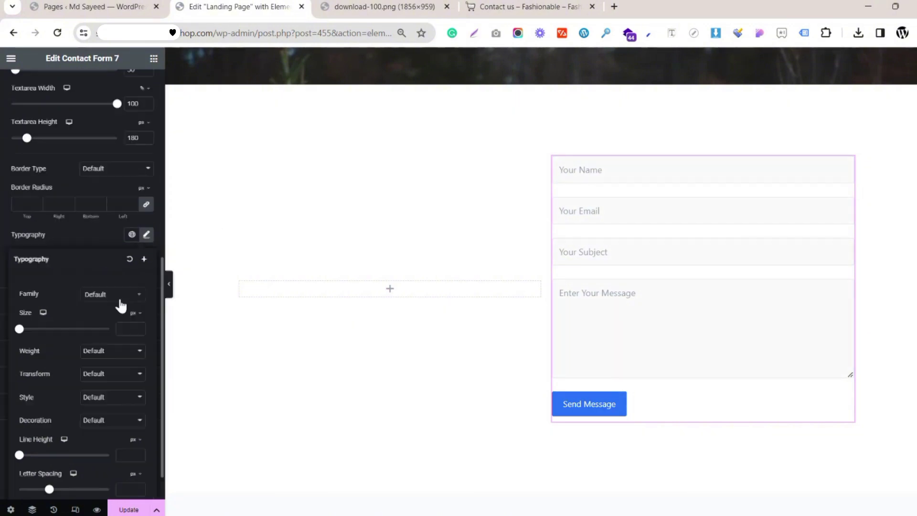
Set the form fields' typography to Roboto, size 15 px, weight 500 (Medium)
left_click(118, 300)
type("rob")
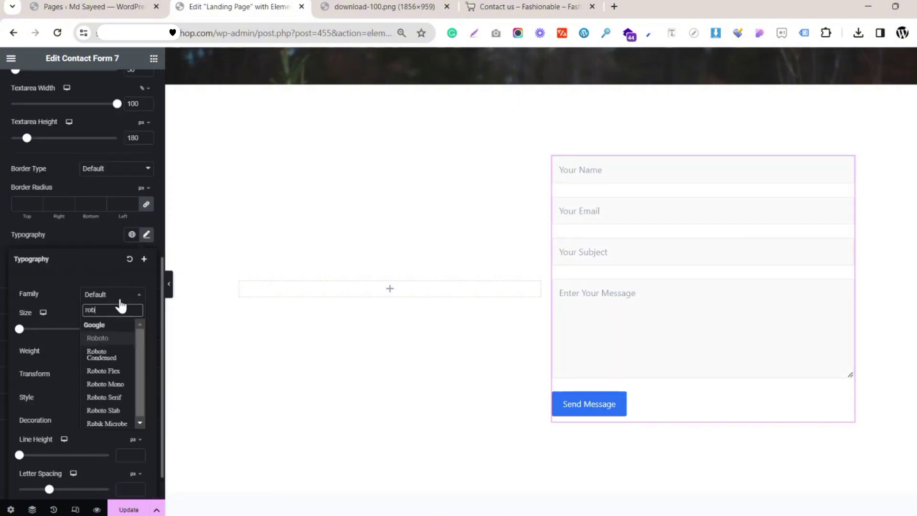
left_click(97, 338)
left_click(126, 328)
type("14")
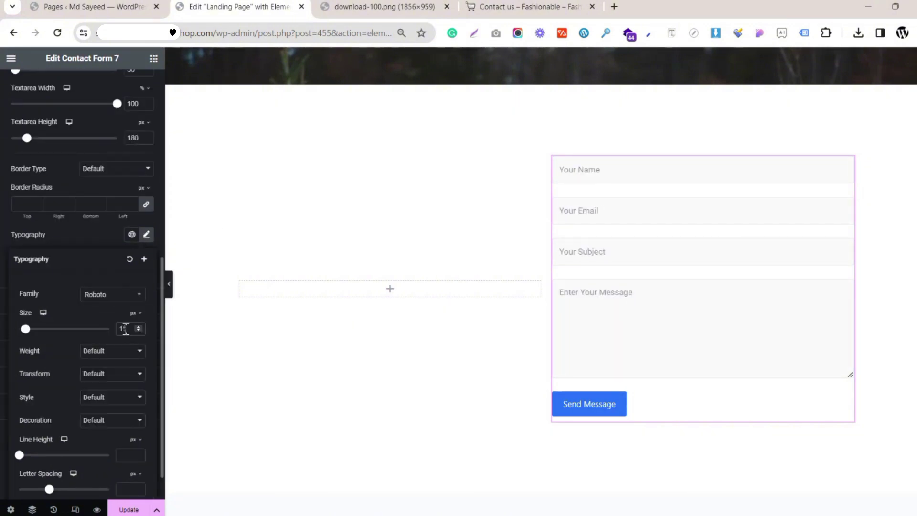
left_click(125, 355)
left_click(114, 399)
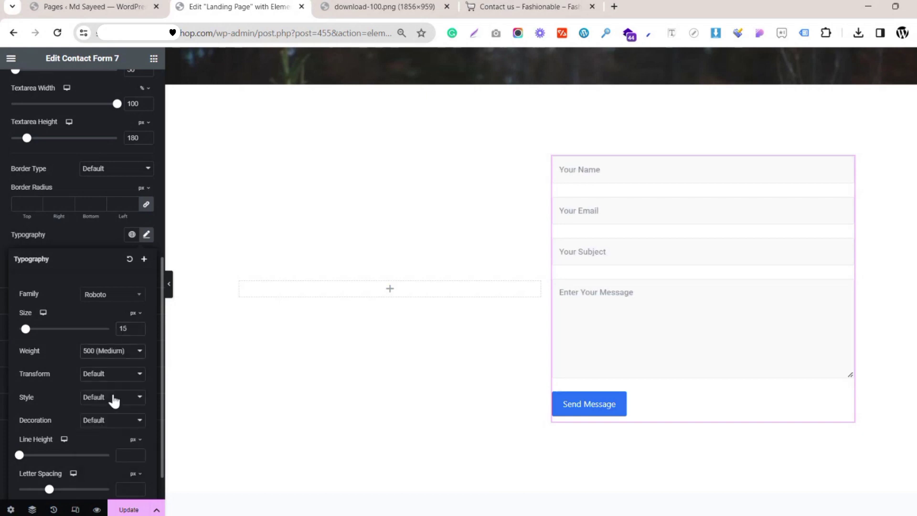
Set the submit button's background color to near-black and its text color to white
left_click(81, 246)
left_click(73, 377)
left_click(146, 313)
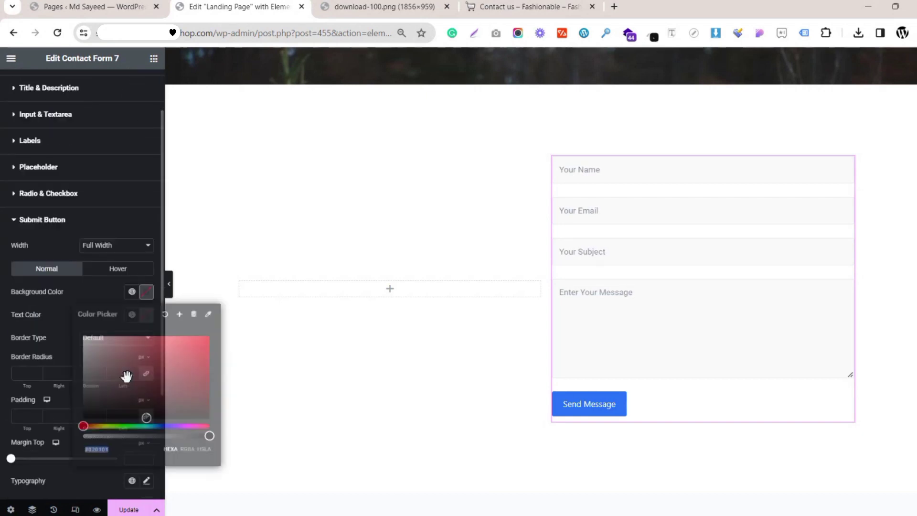
left_click(121, 447)
right_click(136, 448)
left_click(170, 178)
left_click(147, 314)
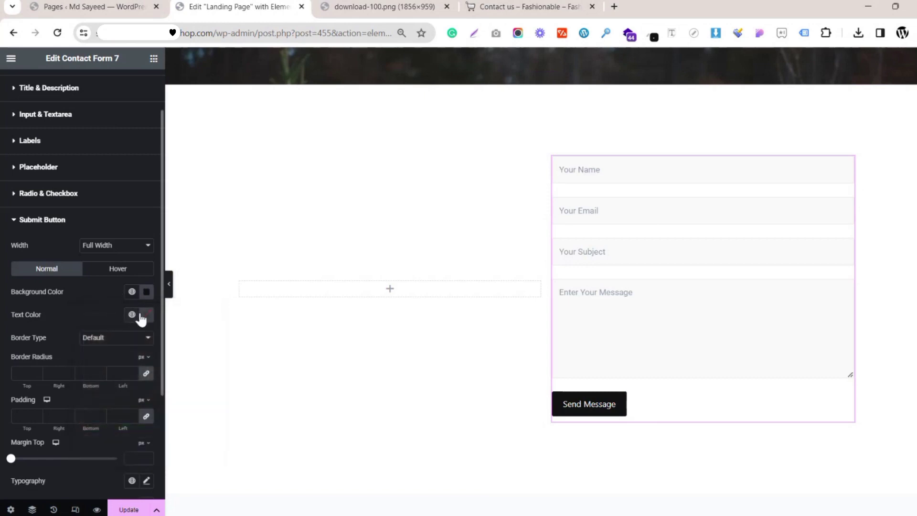
left_click_drag(101, 365, 73, 316)
left_click(73, 316)
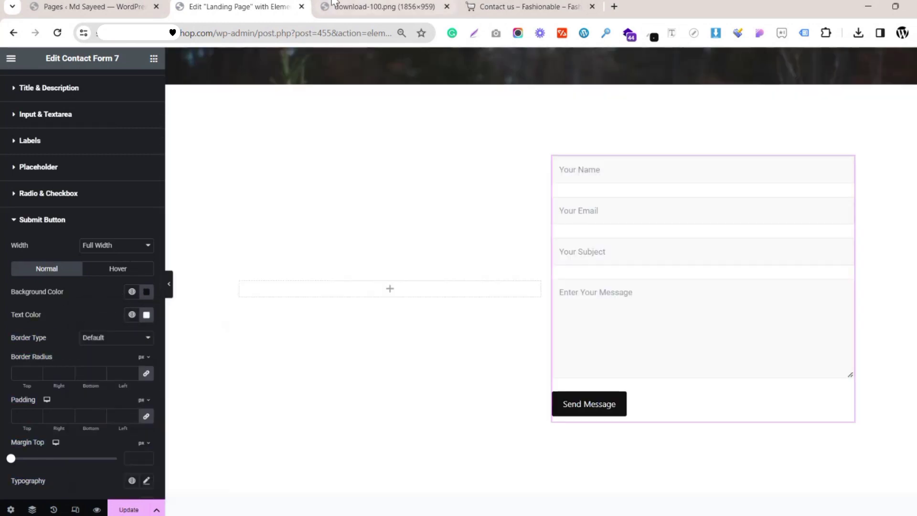
Set the submit button's font family to Roboto and its text size to 16 px
left_click(334, 7)
left_click(288, 3)
scroll(99, 343, "down", 1)
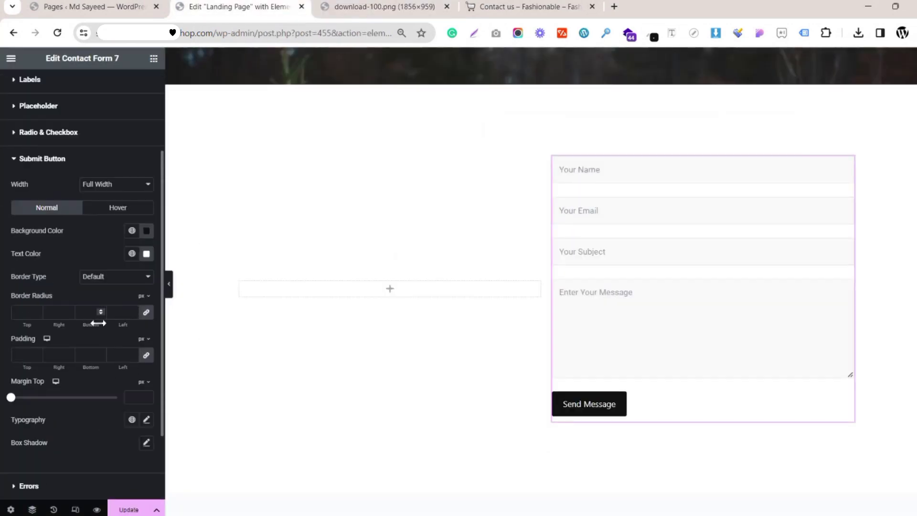
left_click(146, 420)
scroll(115, 396, "down", 2)
left_click(111, 358)
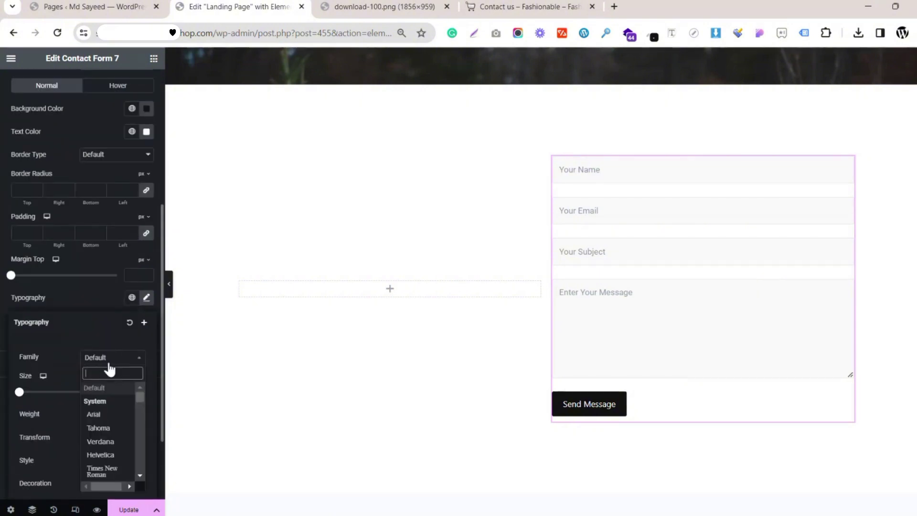
type("rob")
left_click(112, 401)
left_click(128, 391)
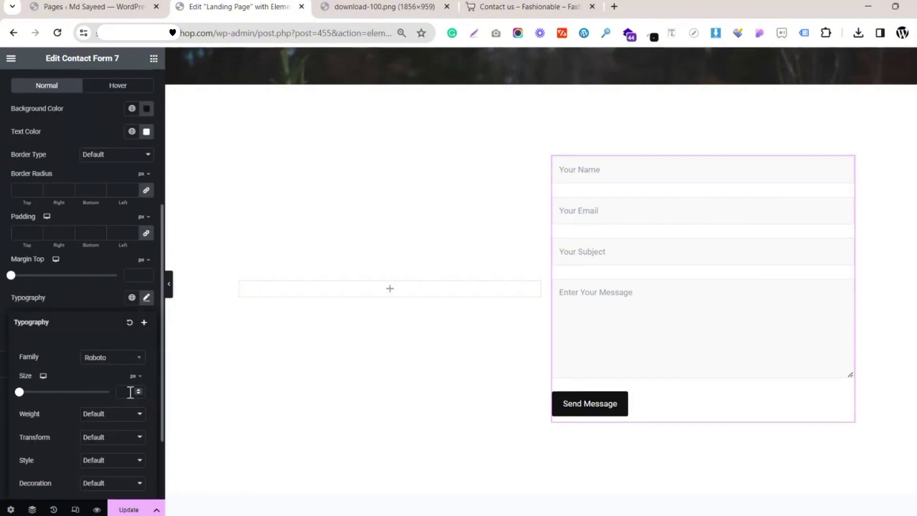
type("15")
left_click(140, 388)
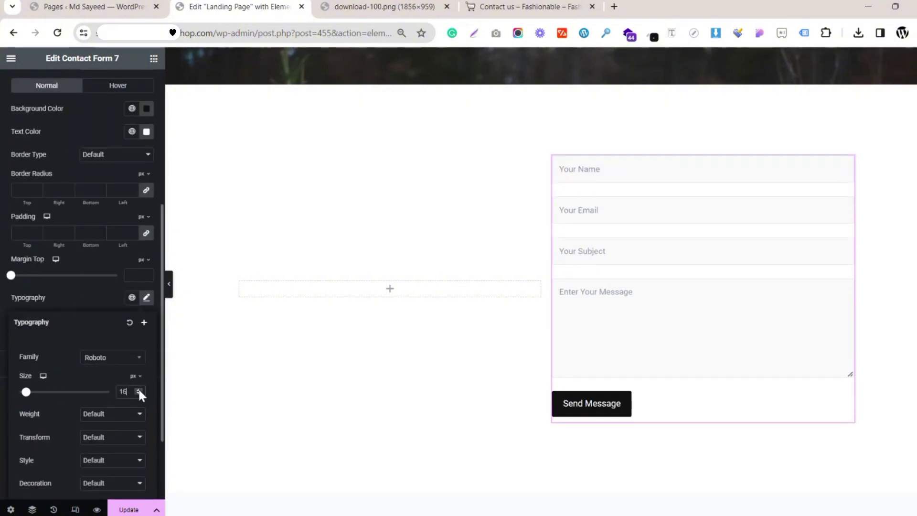
Try the font weights 600 (Semi Bold) and 500 (Medium) on the submit button's text
left_click(134, 414)
left_click(107, 352)
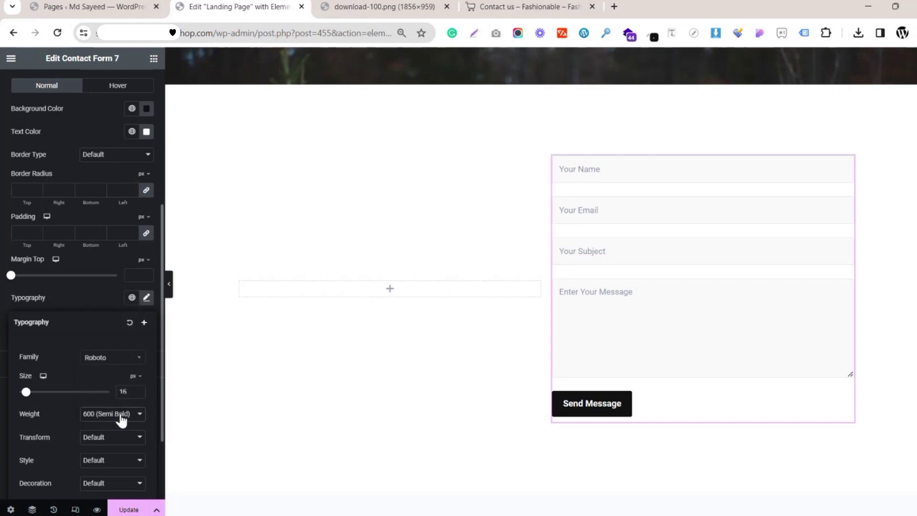
left_click(121, 414)
left_click(104, 339)
Set the submit button text's letter spacing to 0.7 px and its weight to 400 (Normal)
scroll(119, 367, "down", 2)
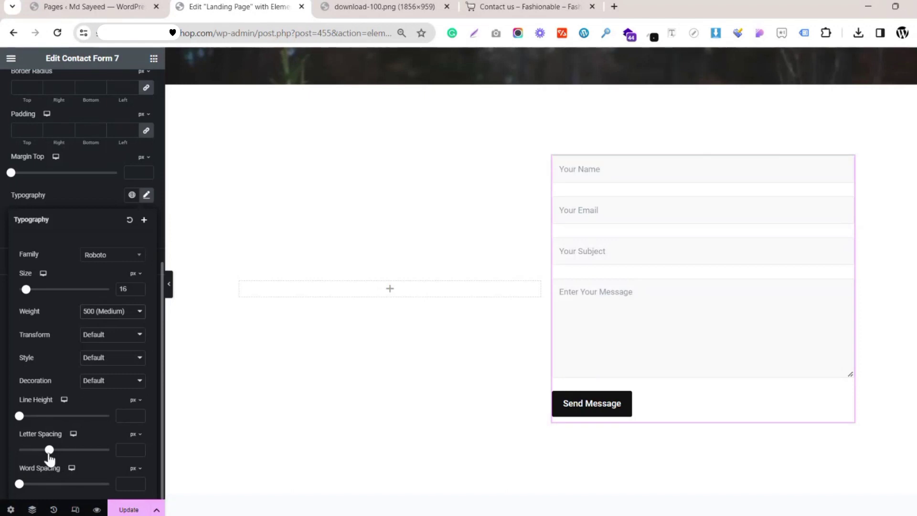
left_click_drag(49, 454, 53, 453)
left_click(112, 311)
left_click(110, 348)
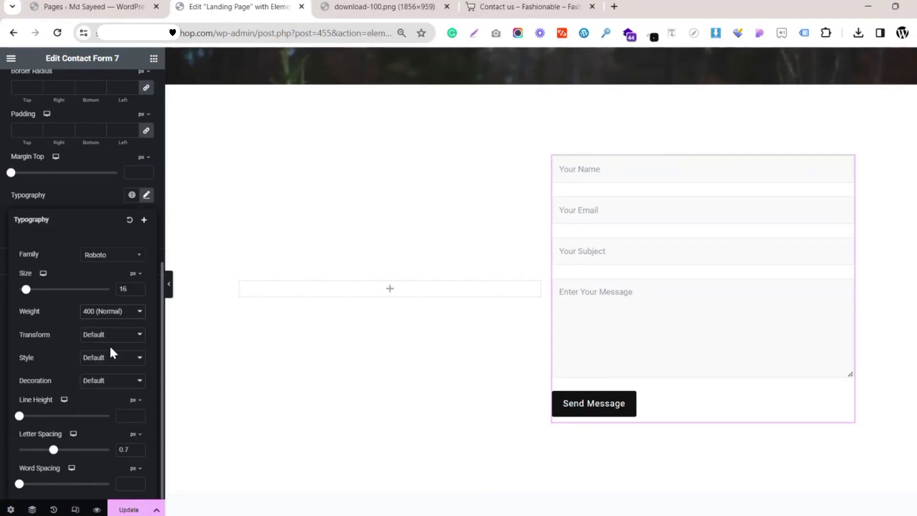
left_click(92, 191)
Set the submit button's top margin to 0 px and its padding to 30 px left and right and 10 px bottom
scroll(88, 327, "up", 3)
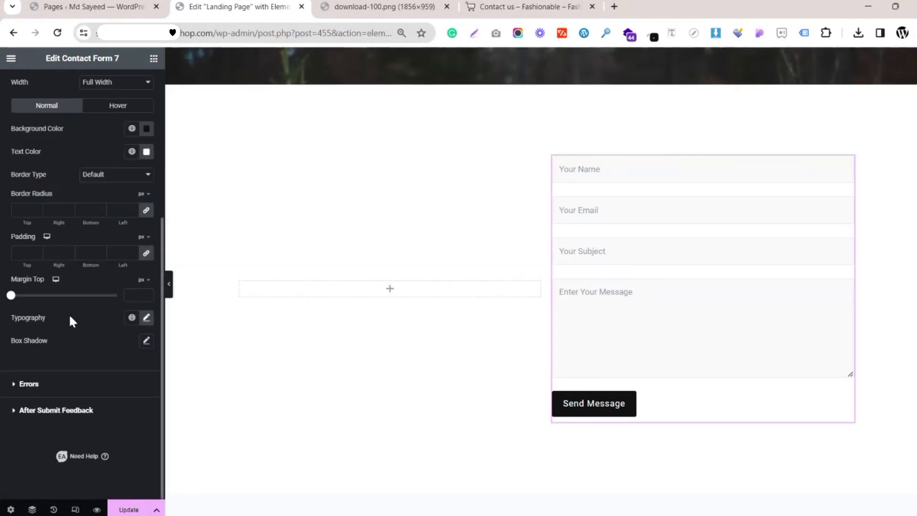
left_click(10, 296)
scroll(57, 320, "up", 2)
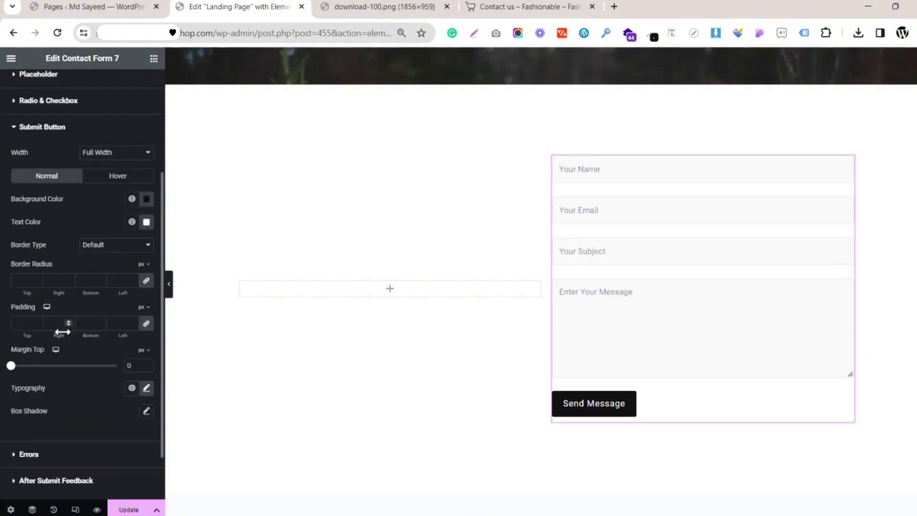
left_click(133, 326)
left_click(115, 323)
type("20")
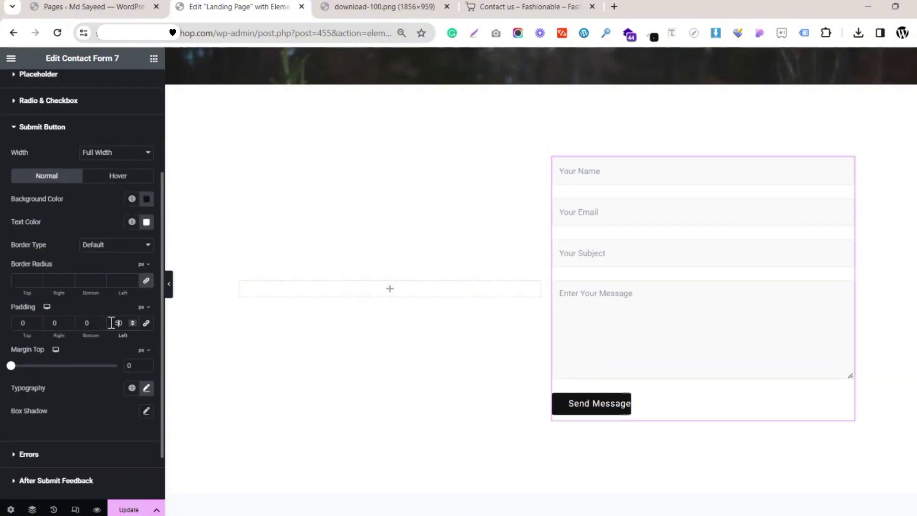
key("BackSpace")
key("BackSpace")
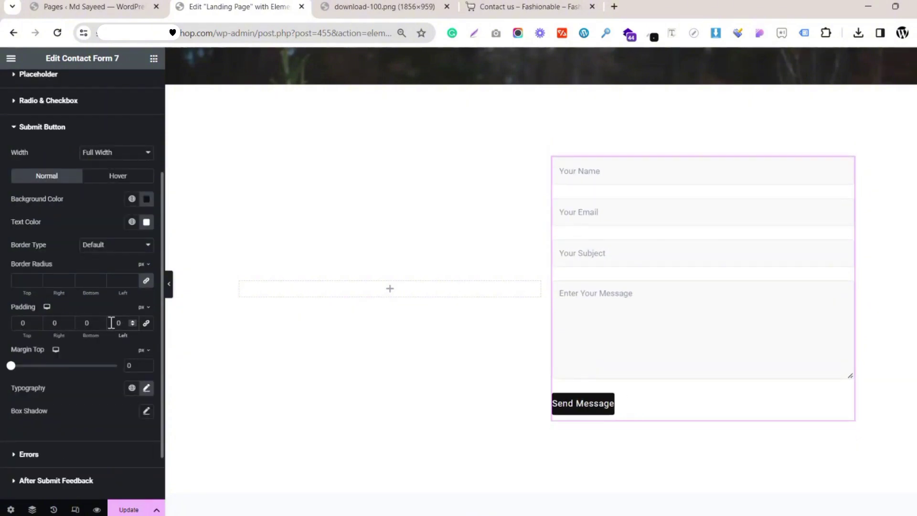
type("30")
left_click(45, 319)
type("3")
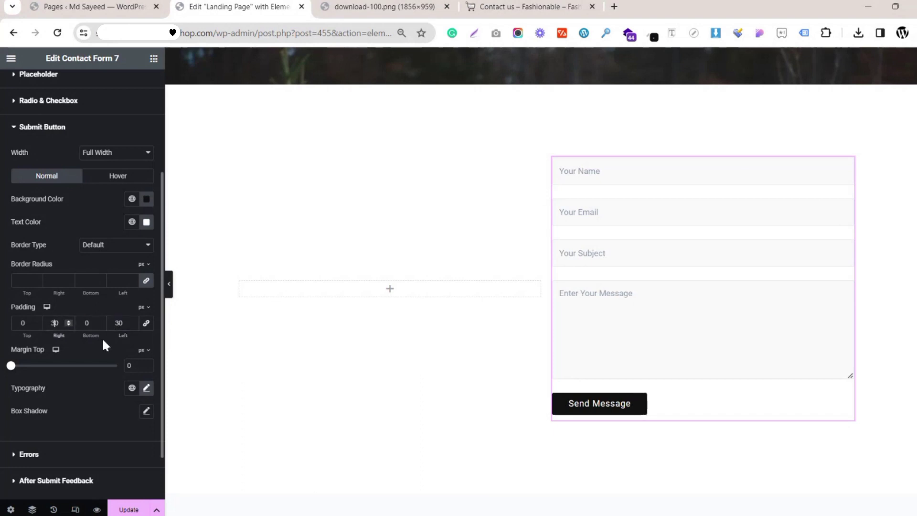
type("1")
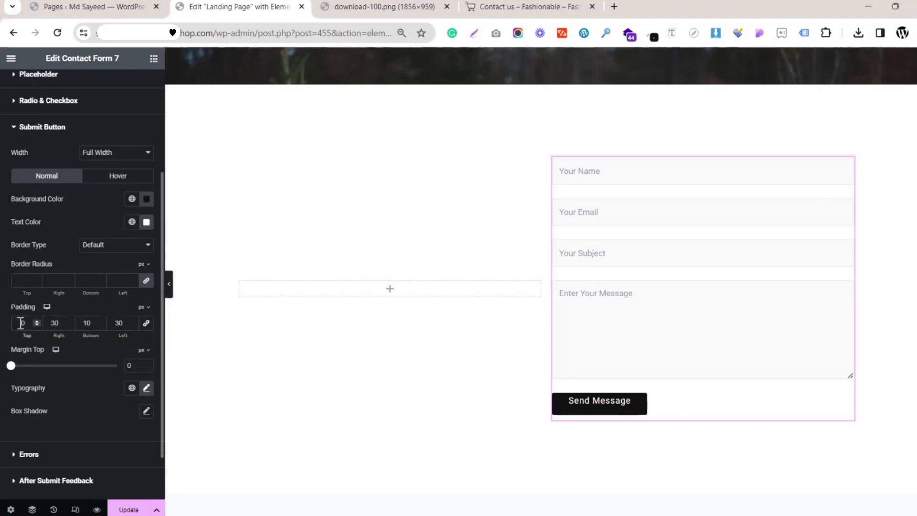
Add a box shadow to the column holding the form, using the translucent black rgba(0, 0, 0, 0.09)
left_click(553, 158)
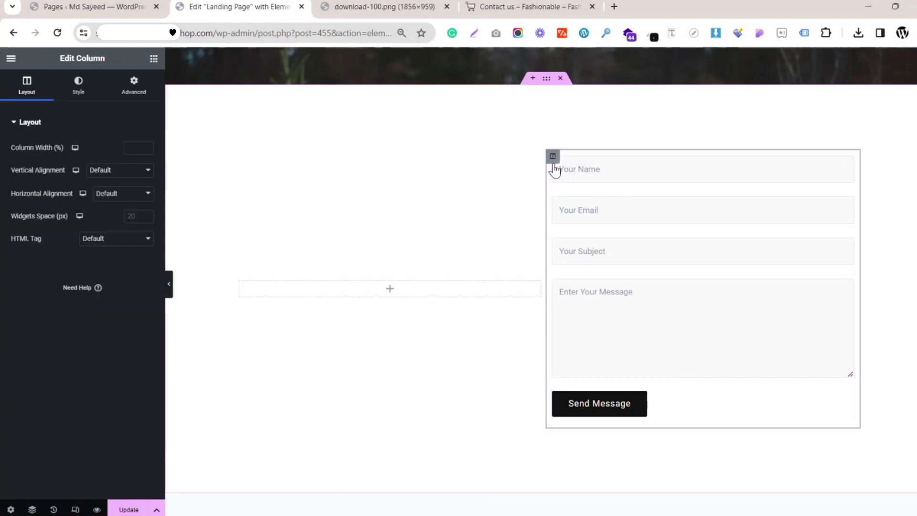
left_click(134, 88)
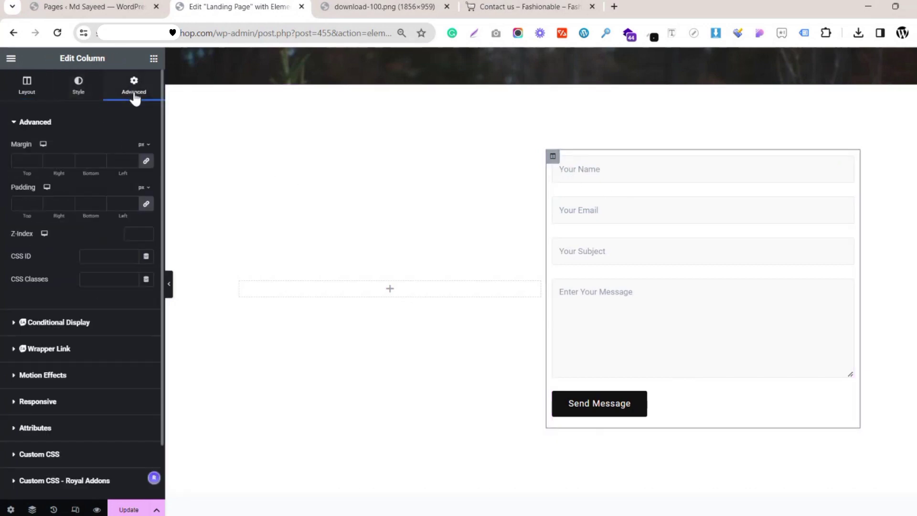
left_click(77, 95)
left_click(93, 203)
left_click(146, 264)
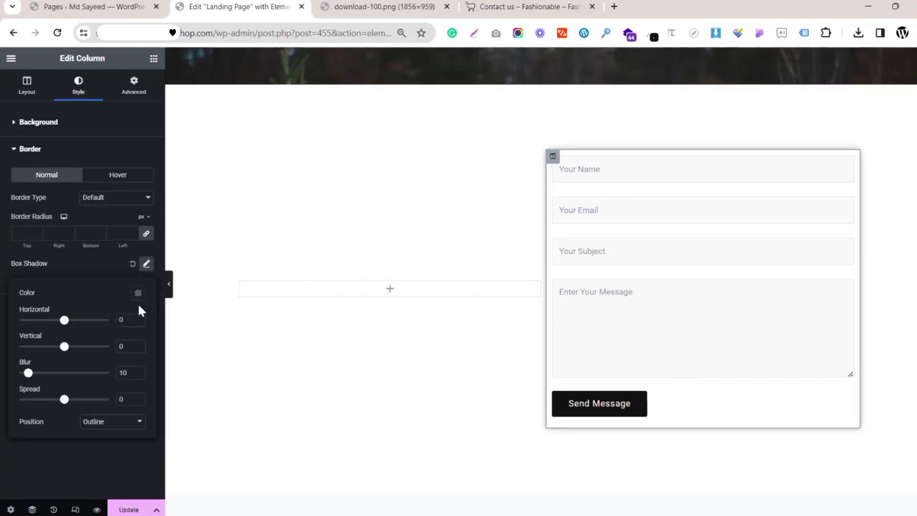
left_click(138, 293)
left_click_drag(137, 437, 86, 437)
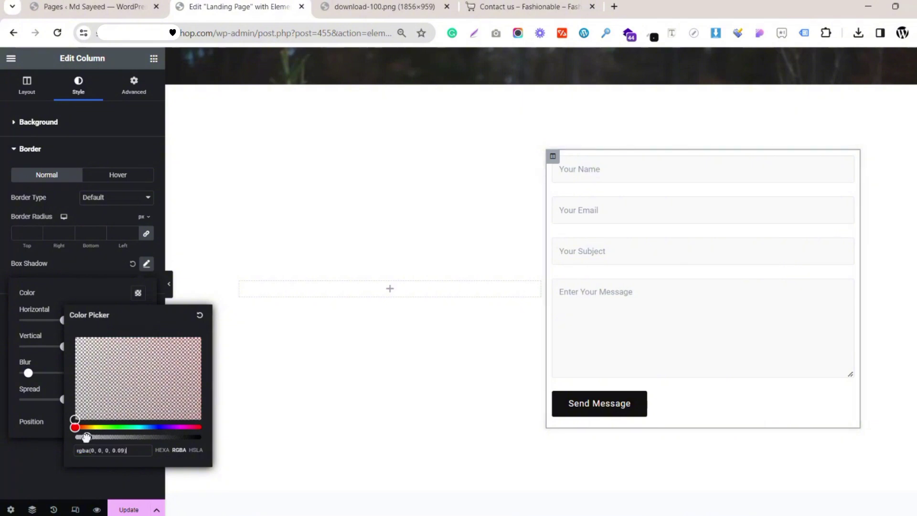
Change the column's box shadow colour to the translucent blue rgba(41, 1, 255, 0.11)
left_click(161, 427)
left_click(201, 337)
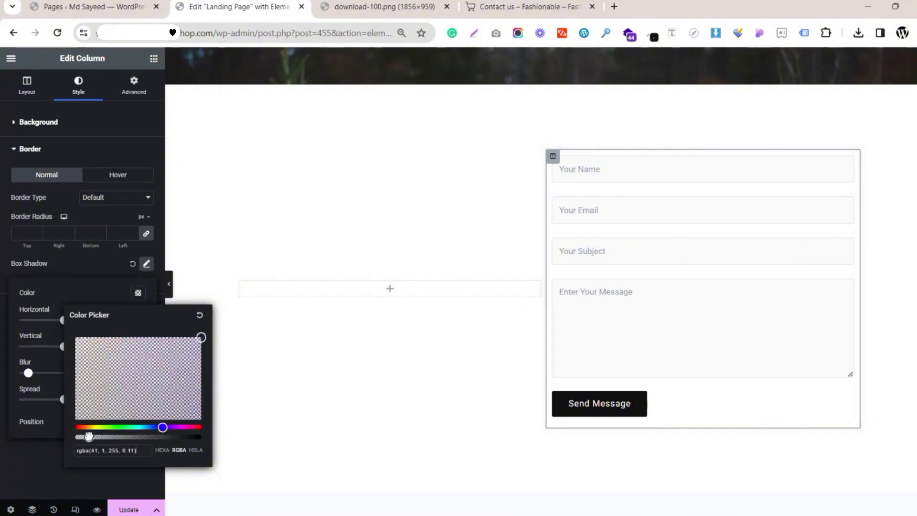
mouse_move(88, 436)
left_mouse_down()
mouse_move(102, 437)
mouse_move(89, 437)
left_mouse_up()
left_click(91, 324)
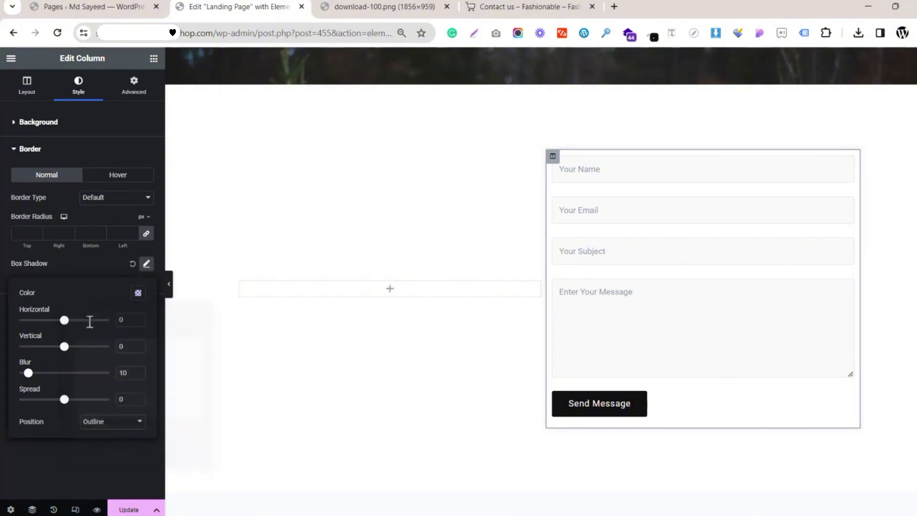
Set the box shadow's blur and spread to 7 each and preview the form without the editing panel
double_click(122, 372)
double_click(118, 398)
type("7")
left_click(104, 264)
left_click(169, 283)
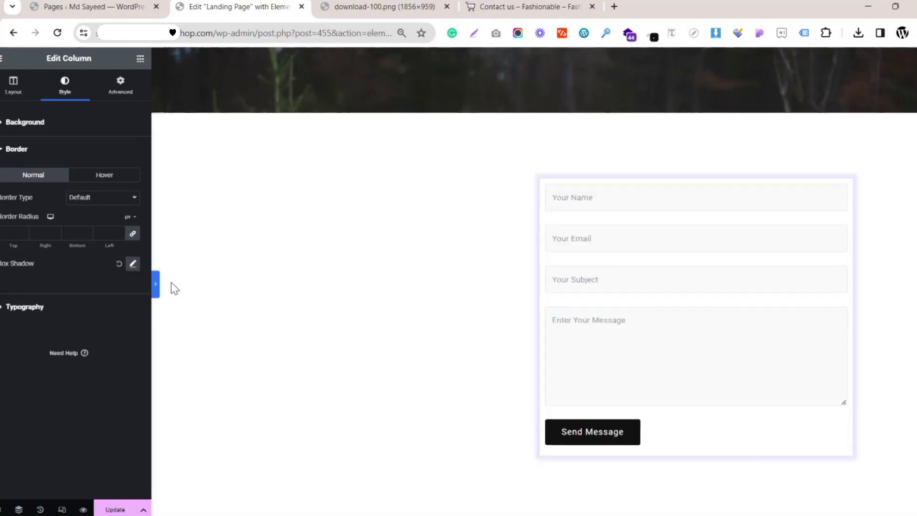
left_click(2, 287)
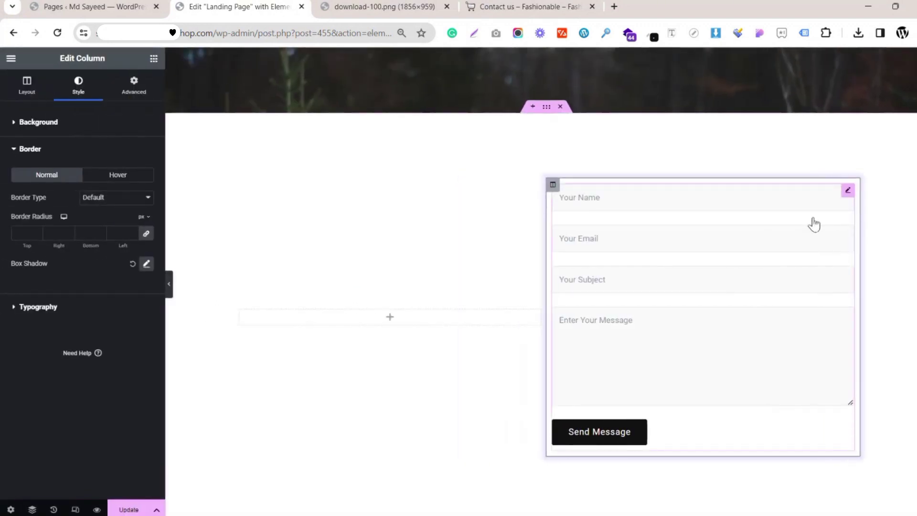
Try a 10 px margin on the form column, clear it and set the padding to 50 px on all sides
left_click(133, 90)
left_click(125, 160)
type("10")
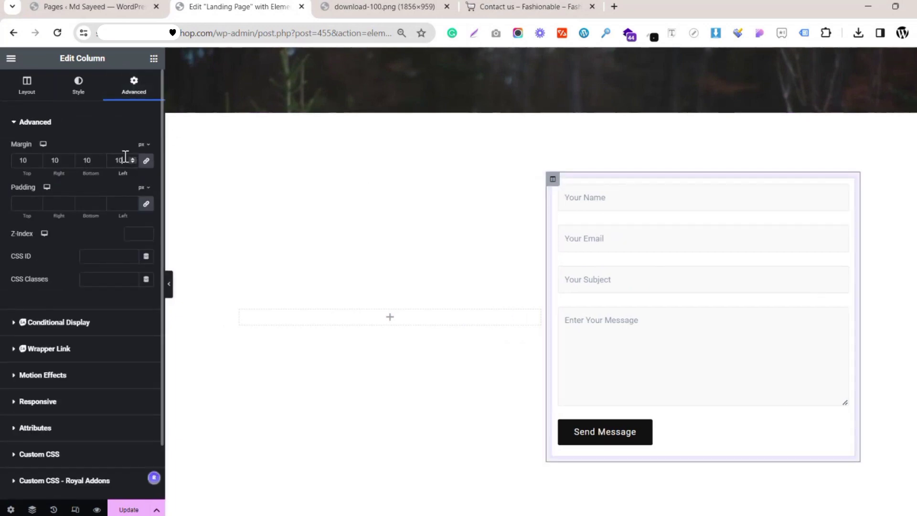
left_click(120, 204)
type("10")
double_click(125, 160)
key("BackSpace")
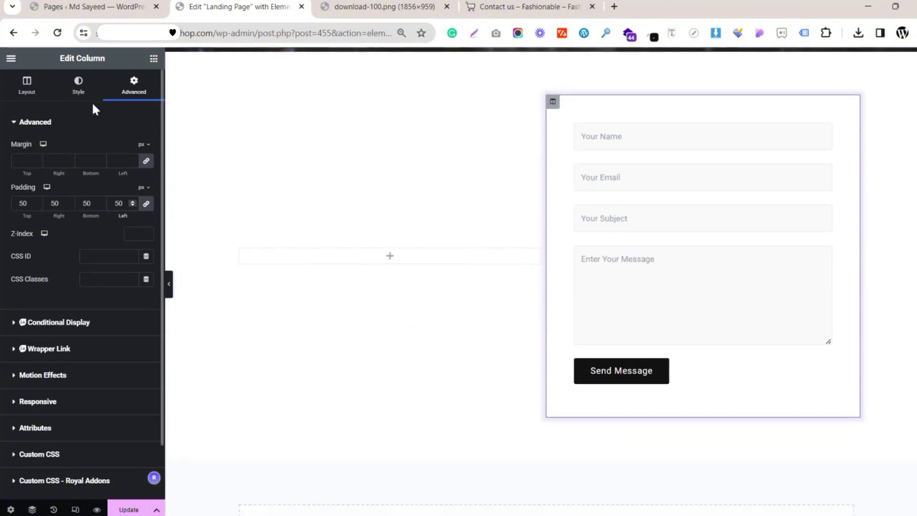
Slightly lower the opacity of the form column's blue box shadow colour
left_click(80, 87)
left_click(93, 205)
left_click(146, 264)
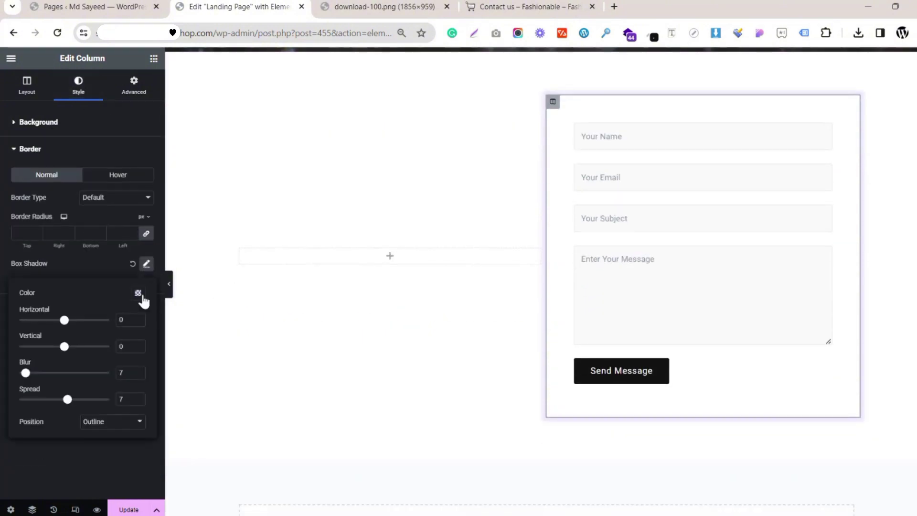
left_click(138, 293)
left_click(83, 438)
mouse_move(83, 438)
left_mouse_down()
mouse_move(75, 440)
mouse_move(83, 437)
left_mouse_up()
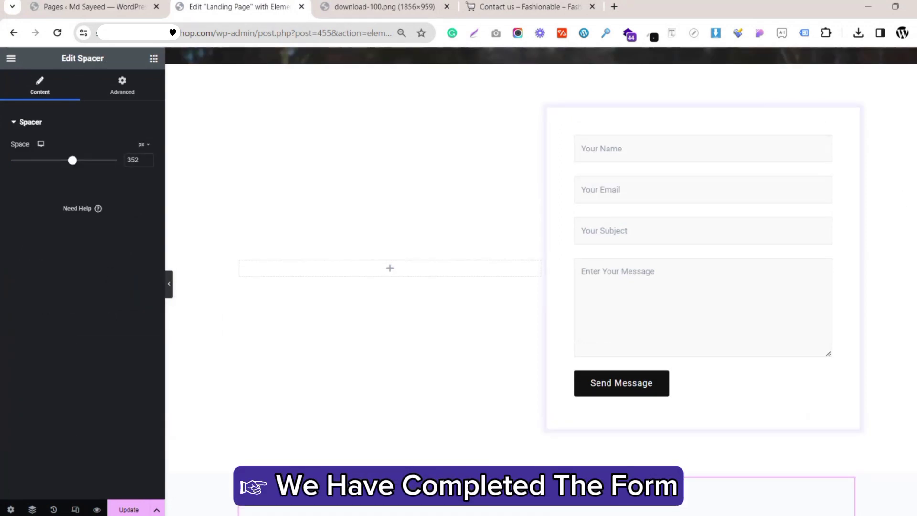
Compare the styled form on the Landing Page with the reference image download-100.png
left_click(382, 7)
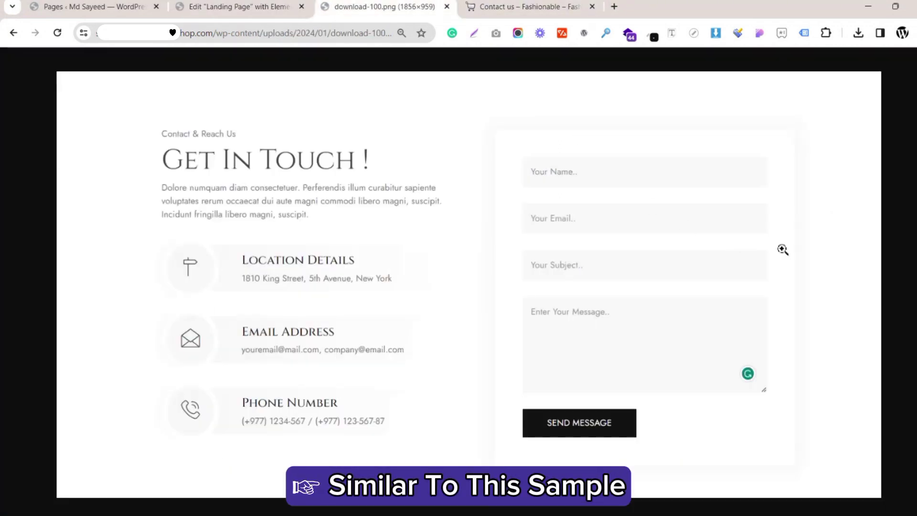
left_click(234, 6)
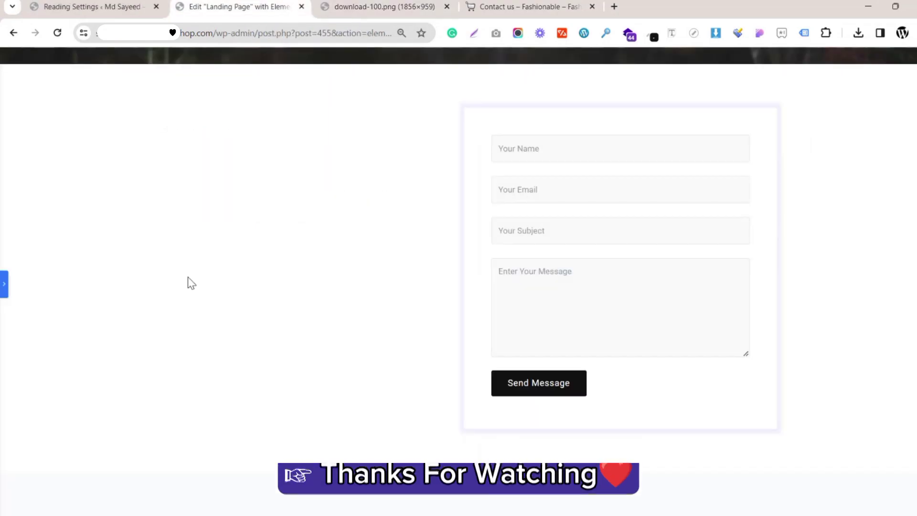